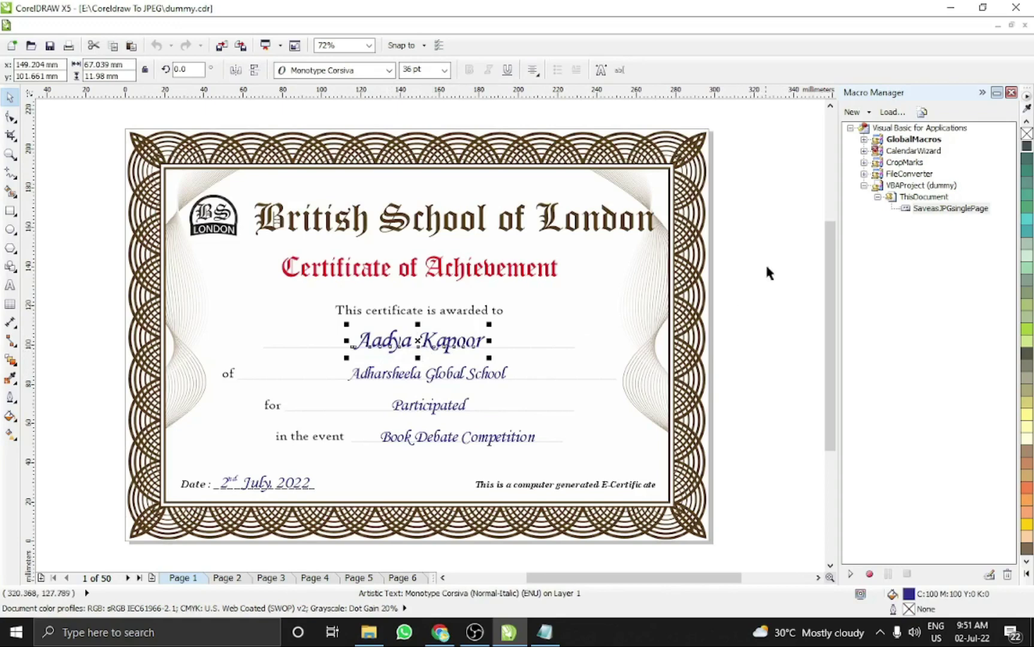
- Run the SaveasJPGsinglePage macro using the selected recipient name for file naming, with 150 DPI resolution and CMYK colour mode
{"action": "double_click", "coordinate": [932, 210]}
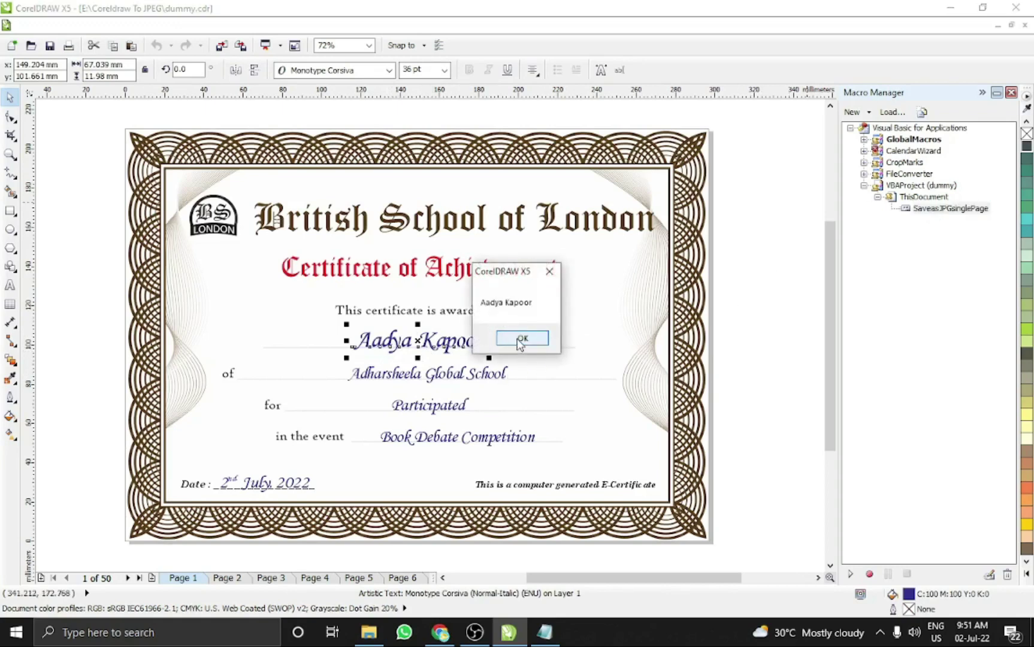
{"action": "left_click_drag", "start_coordinate": [520, 273], "coordinate": [627, 200]}
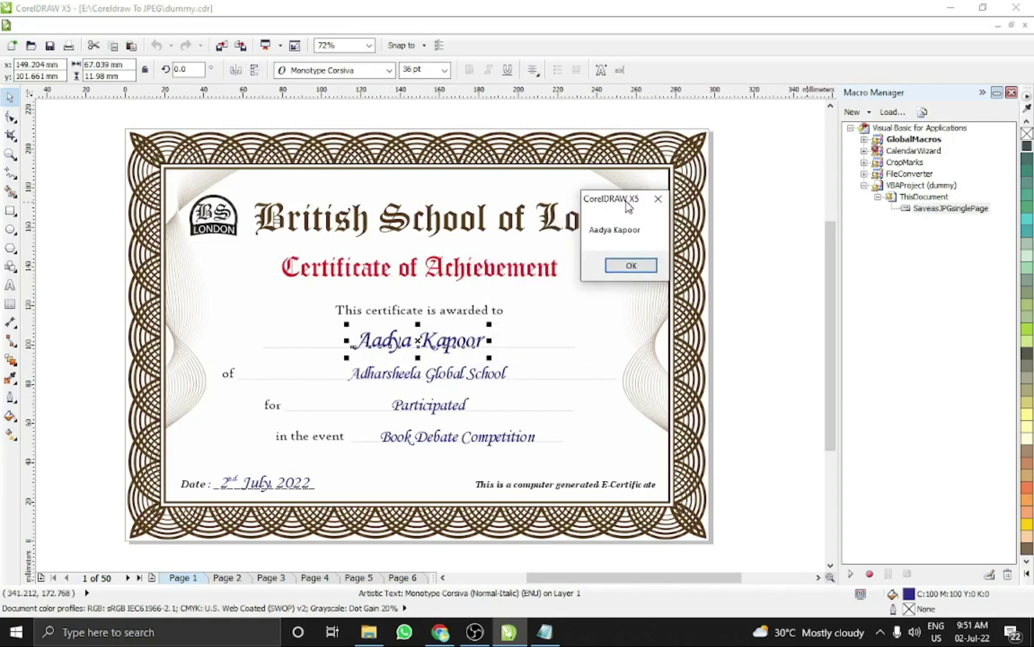
{"action": "left_click", "coordinate": [629, 266]}
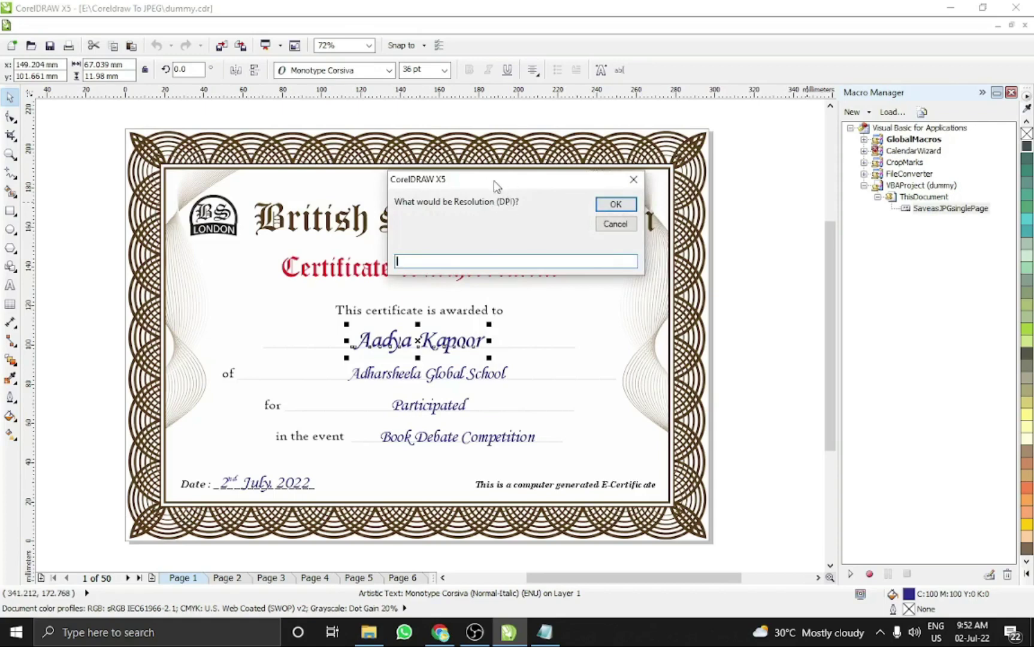
{"action": "left_click_drag", "start_coordinate": [510, 183], "coordinate": [456, 191]}
{"action": "type", "text": "150"}
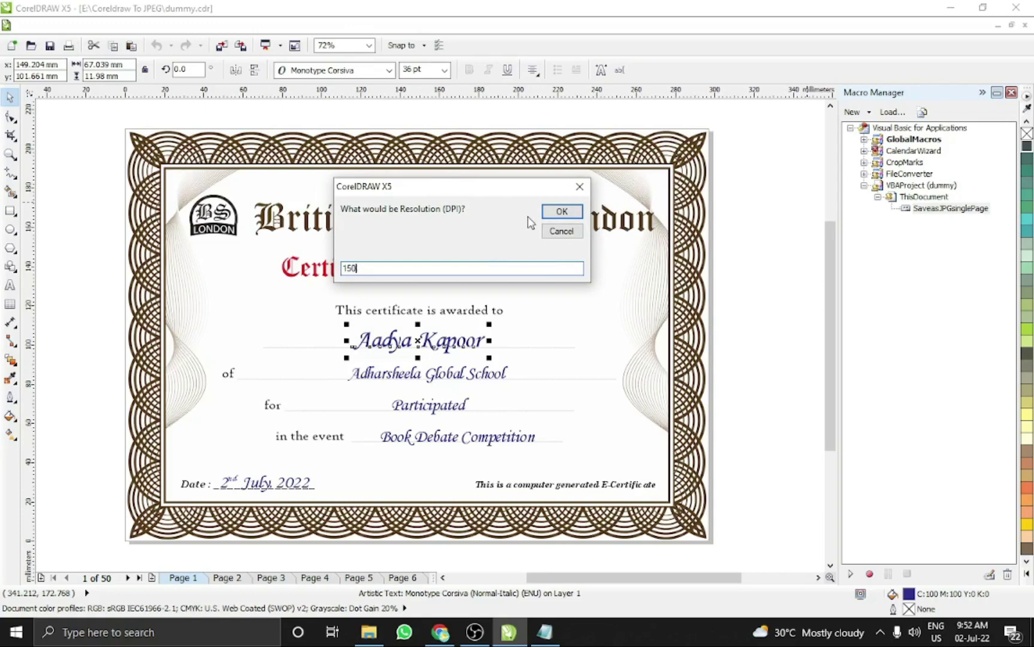
{"action": "left_click", "coordinate": [560, 211]}
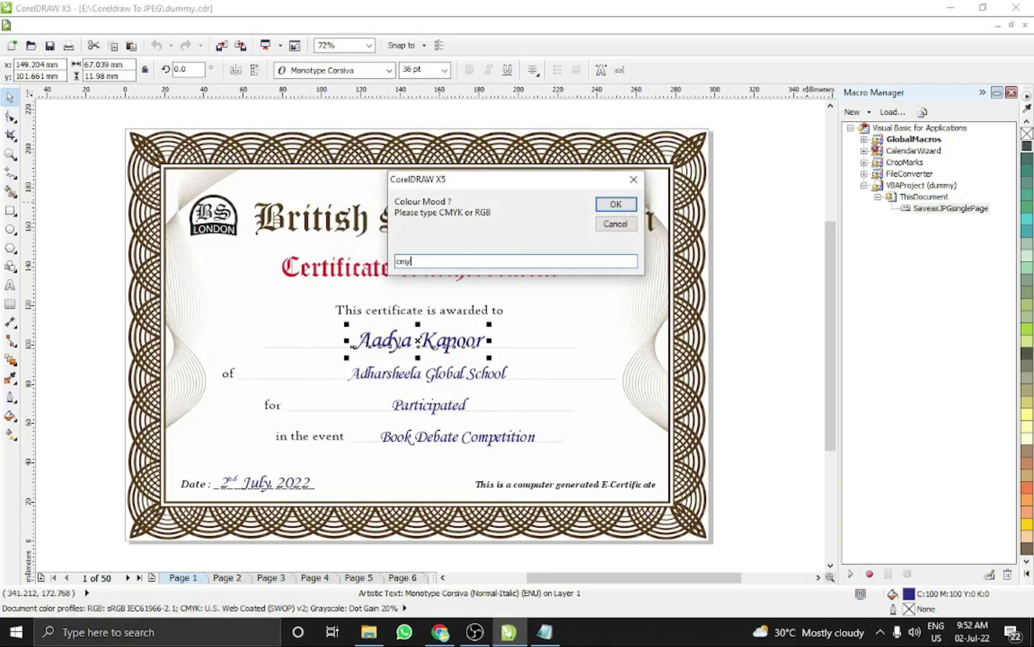
{"action": "left_click", "coordinate": [614, 205]}
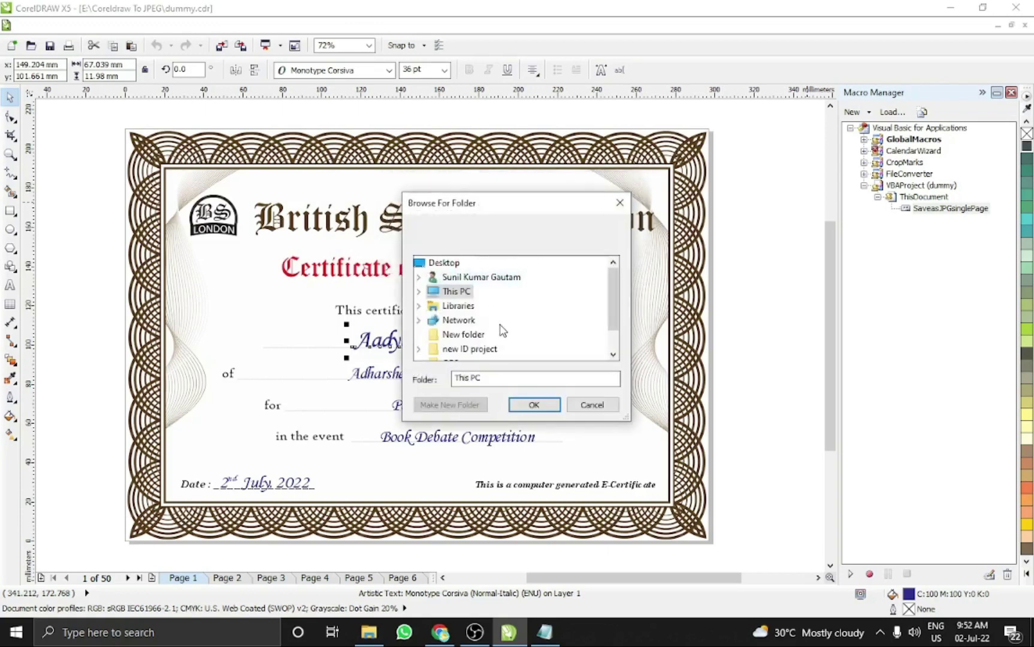
- Choose the Test folder on Local Disk (E:) as the destination and complete the JPG export
{"action": "scroll", "coordinate": [502, 331], "scroll_direction": "down", "scroll_amount": 1}
{"action": "scroll", "coordinate": [486, 337], "scroll_direction": "up", "scroll_amount": 1}
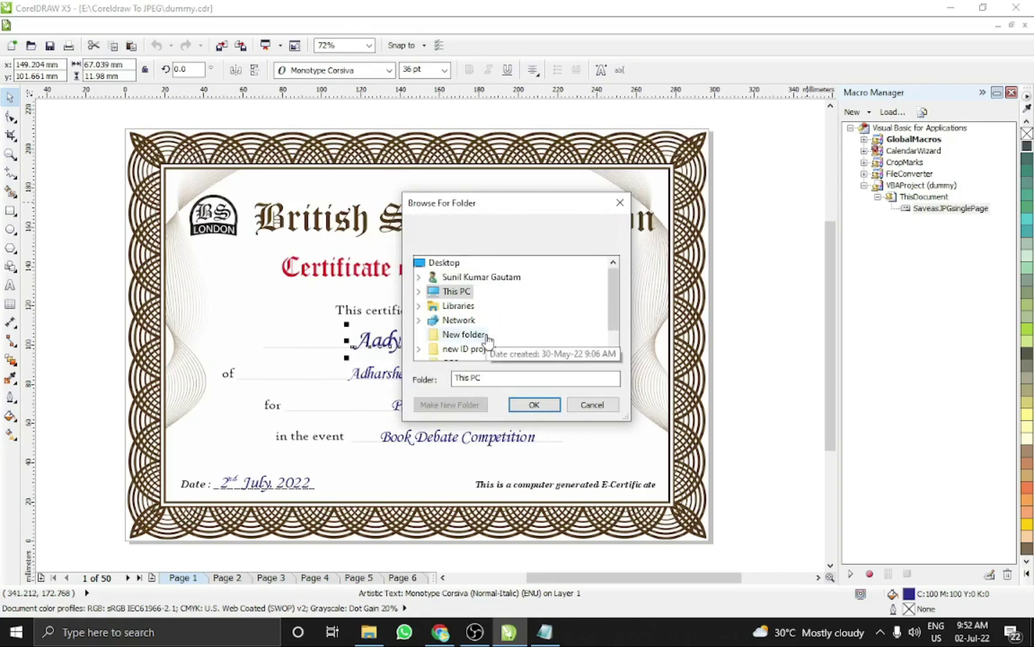
{"action": "double_click", "coordinate": [455, 293]}
{"action": "scroll", "coordinate": [496, 318], "scroll_direction": "down", "scroll_amount": 3}
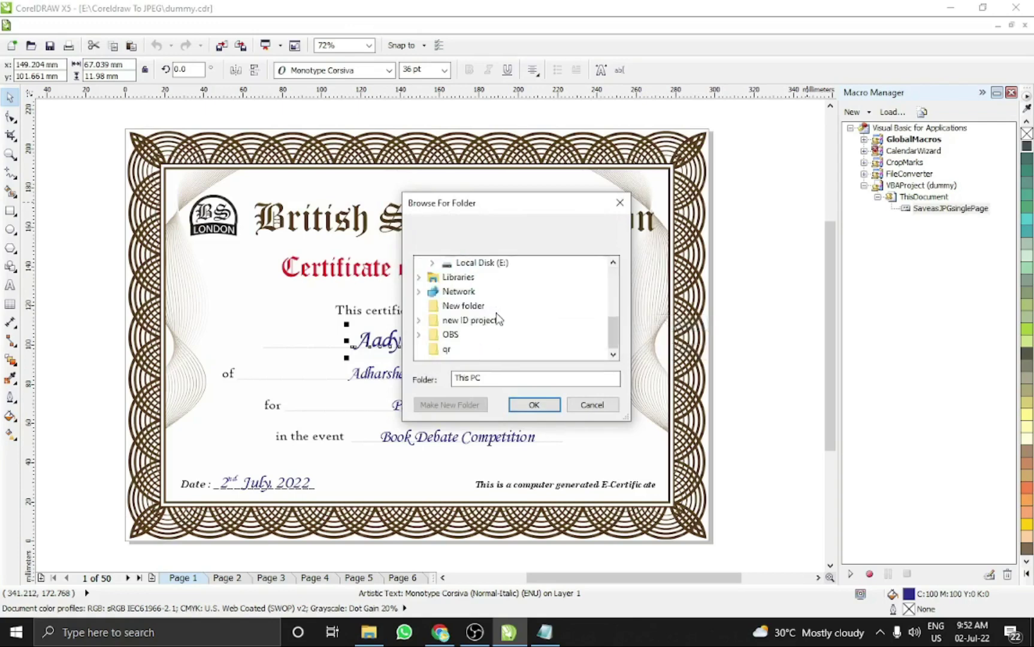
{"action": "scroll", "coordinate": [490, 306], "scroll_direction": "up", "scroll_amount": 1}
{"action": "double_click", "coordinate": [488, 305]}
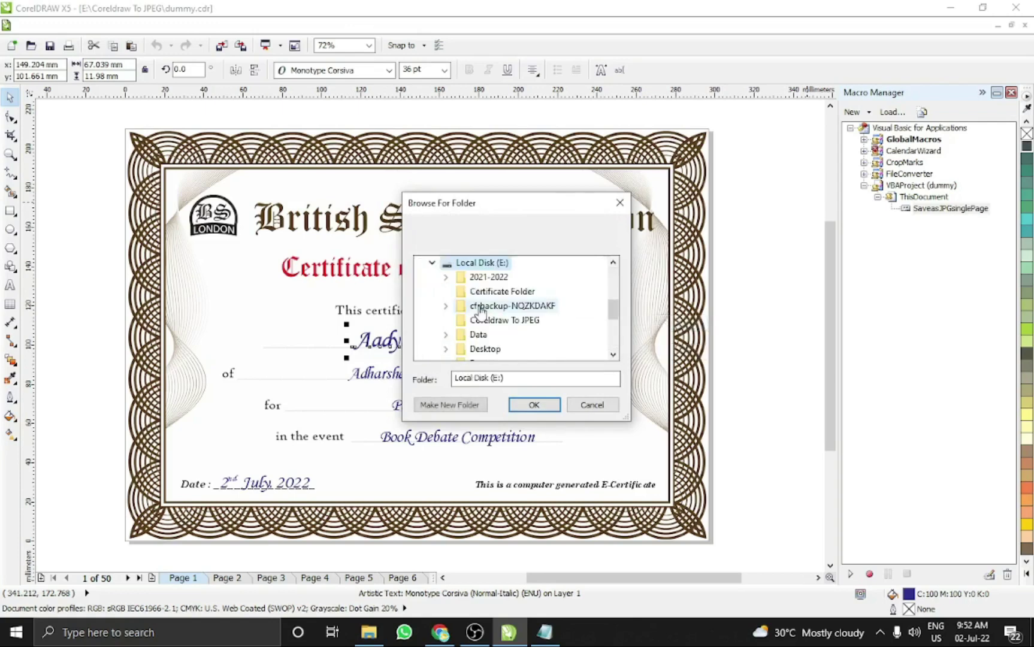
{"action": "scroll", "coordinate": [500, 332], "scroll_direction": "down", "scroll_amount": 5}
{"action": "left_click", "coordinate": [477, 264]}
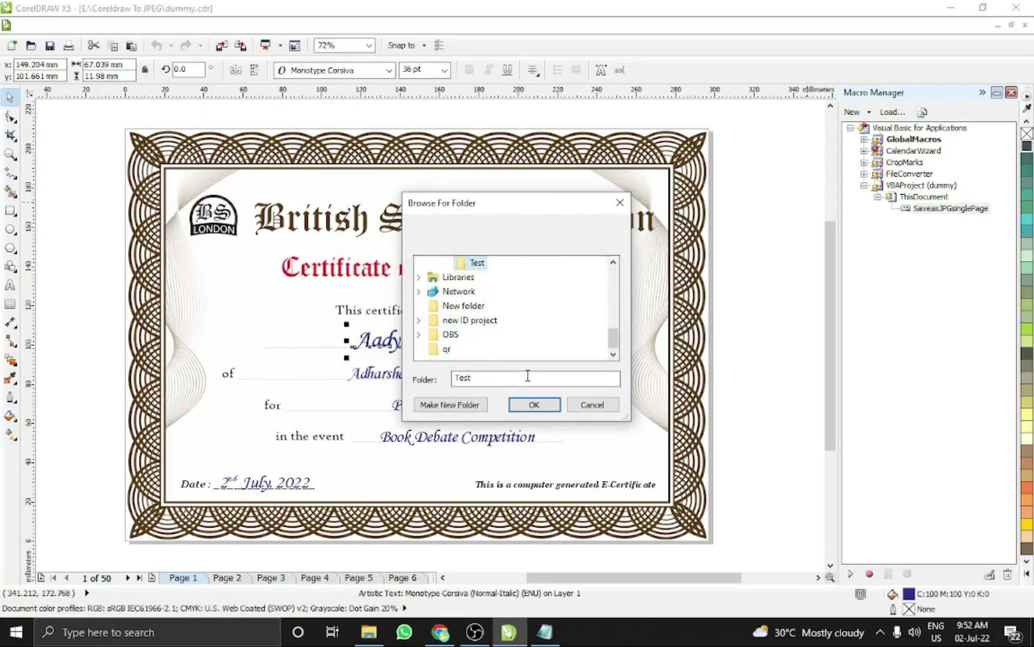
{"action": "left_click", "coordinate": [533, 404]}
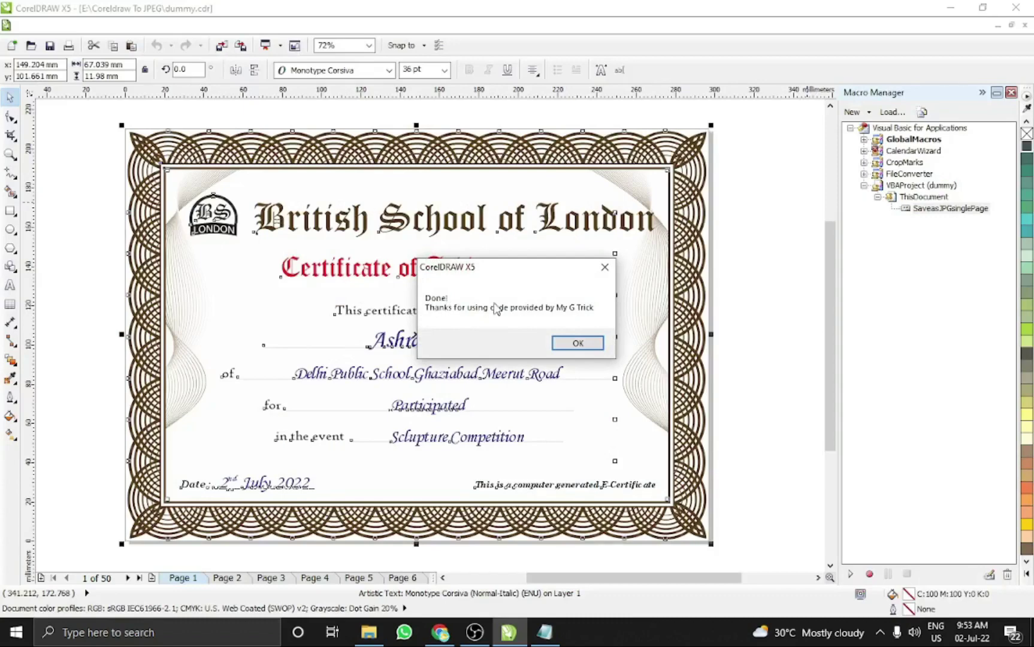
{"action": "left_click", "coordinate": [577, 343]}
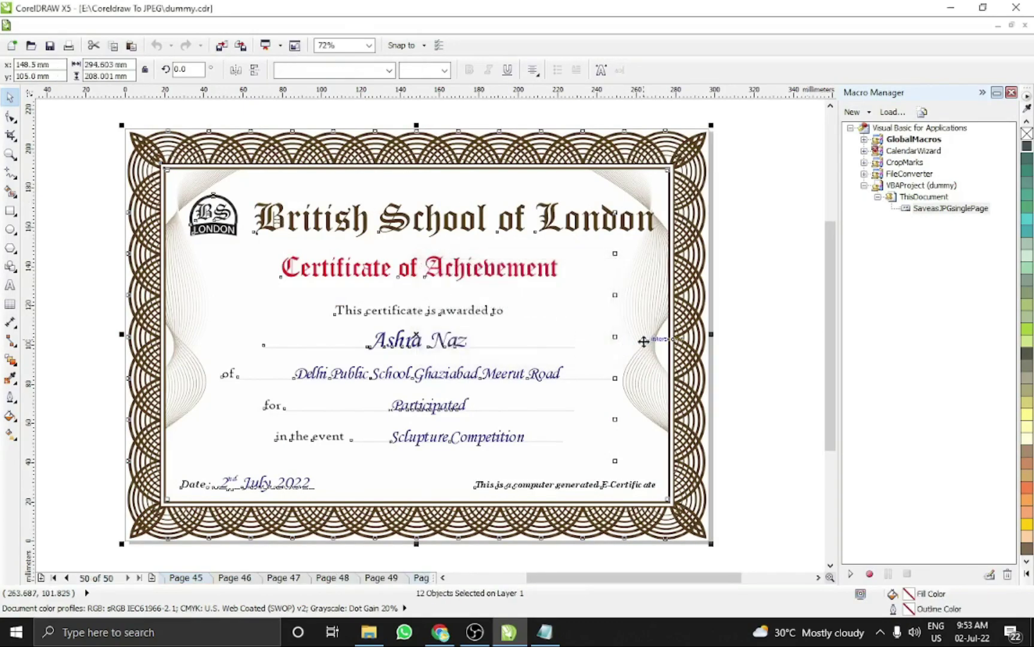
- Switch to File Explorer and look over the exported certificate JPG files in the Test folder
{"action": "key", "text": "alt+Tab"}
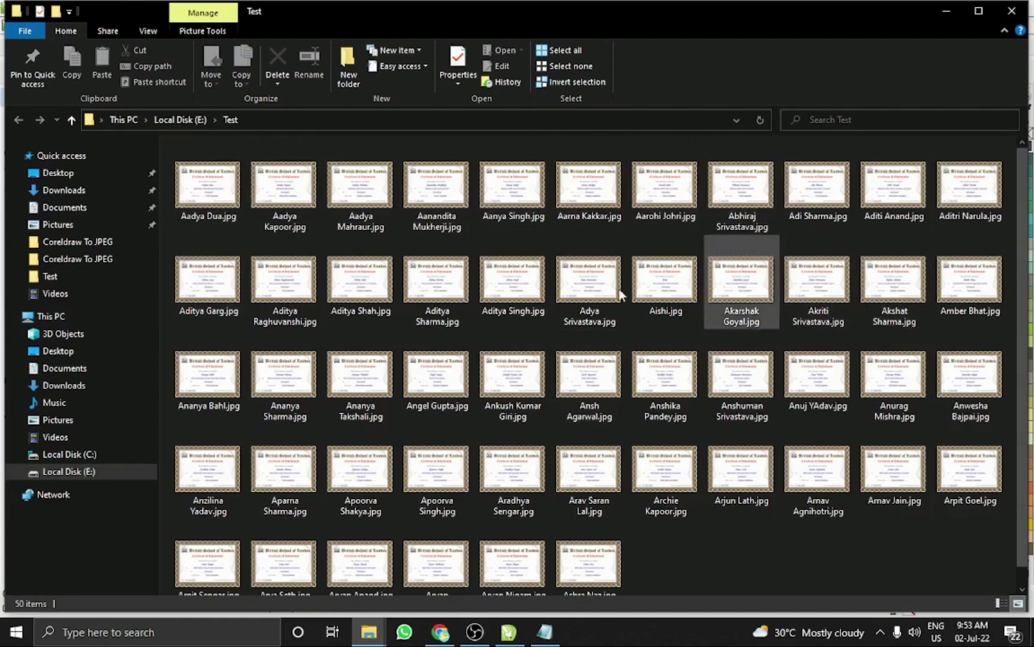
{"action": "left_click", "coordinate": [459, 450]}
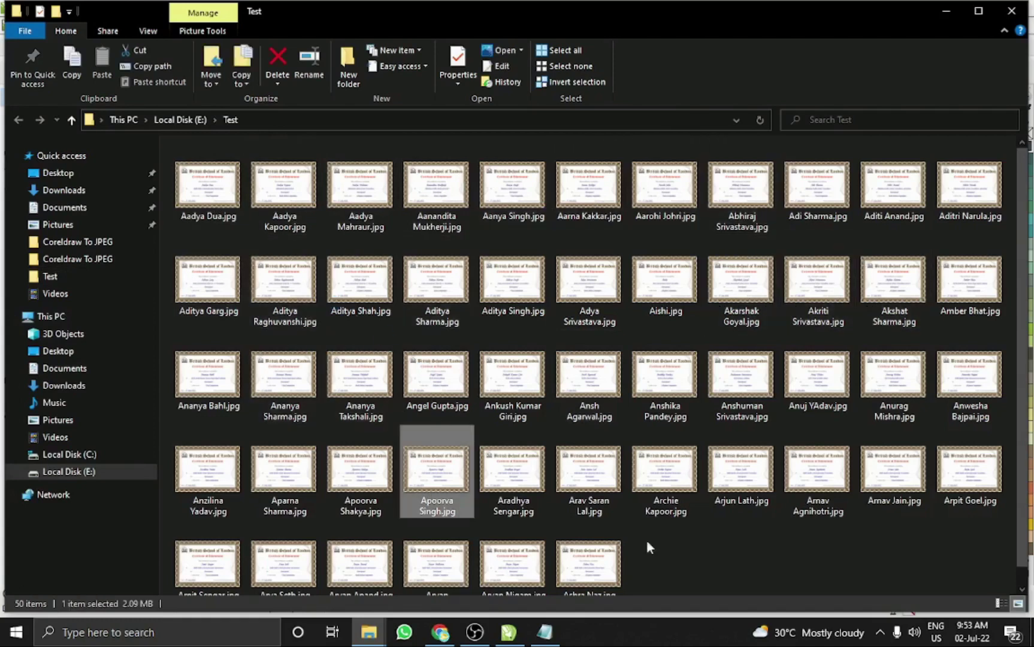
{"action": "left_click", "coordinate": [712, 566]}
{"action": "scroll", "coordinate": [712, 565], "scroll_direction": "down", "scroll_amount": 1}
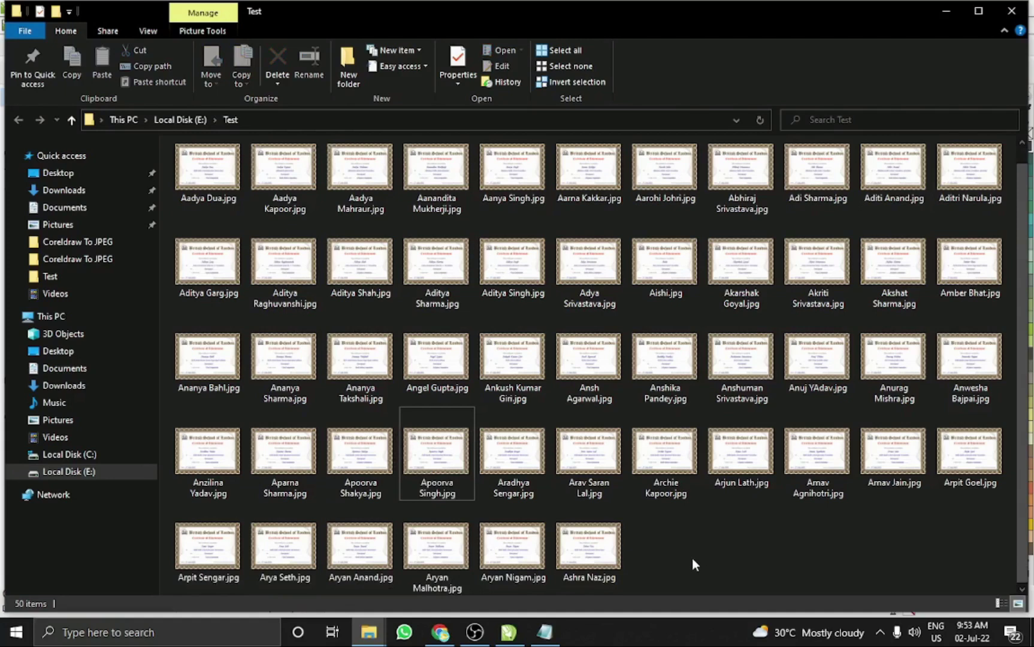
{"action": "scroll", "coordinate": [590, 455], "scroll_direction": "up", "scroll_amount": 1}
- View the first two exported certificate images one after the other, then check the rest of the file list
{"action": "left_click", "coordinate": [218, 196]}
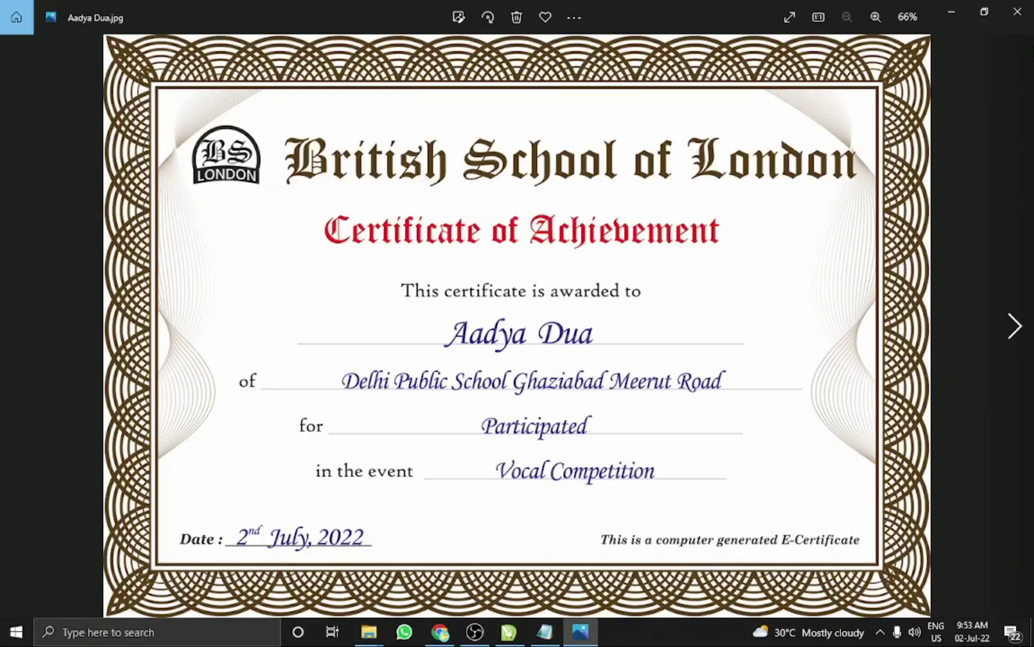
{"action": "key", "text": "alt+F4"}
{"action": "left_click", "coordinate": [290, 184]}
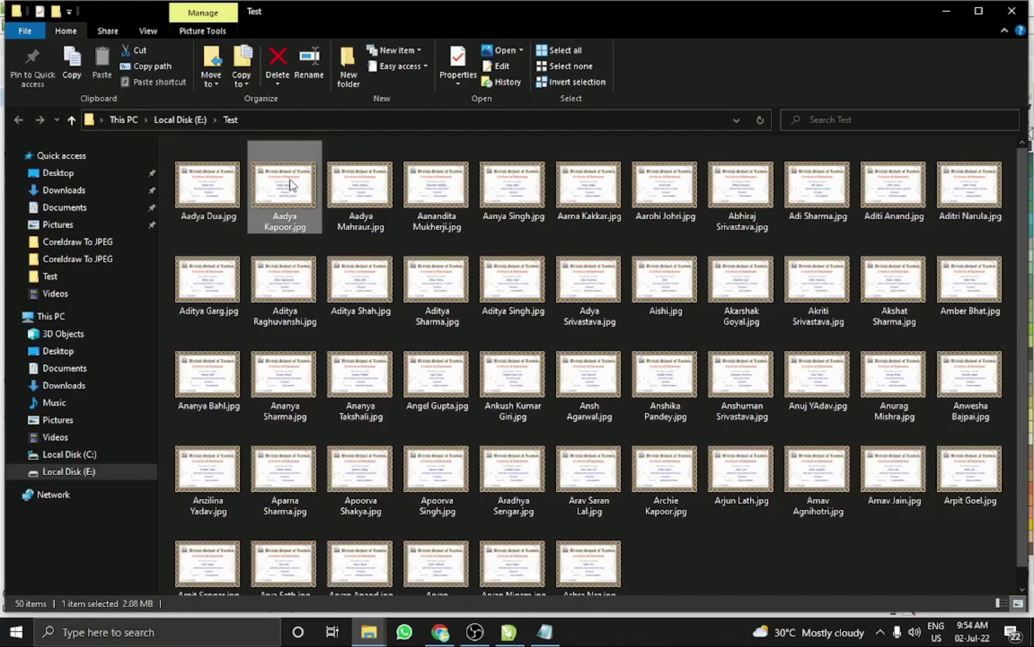
{"action": "double_click", "coordinate": [283, 178]}
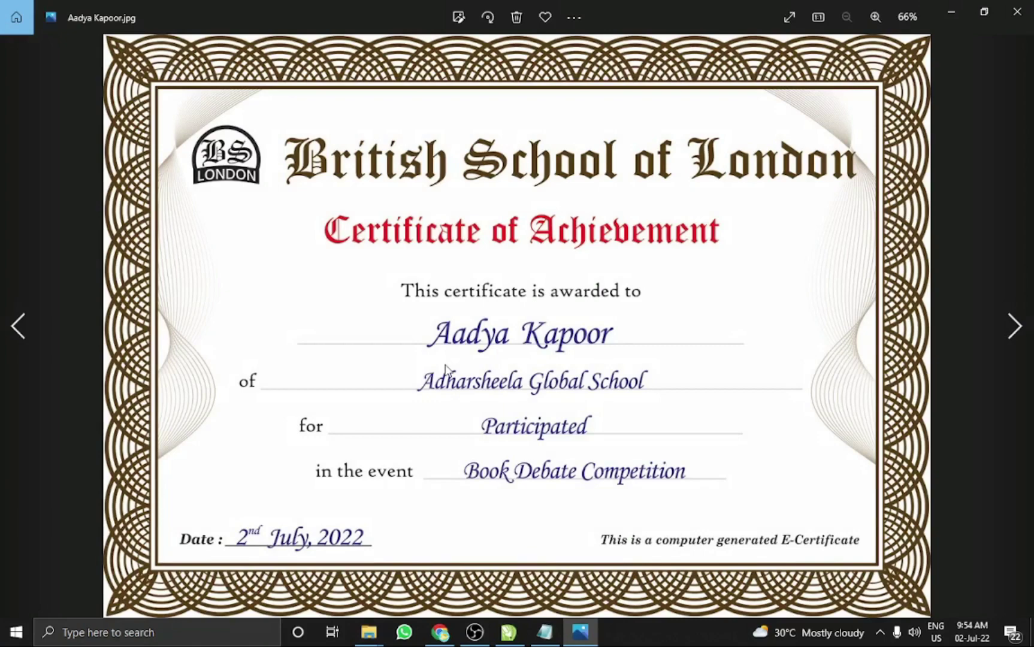
{"action": "left_click", "coordinate": [1016, 11]}
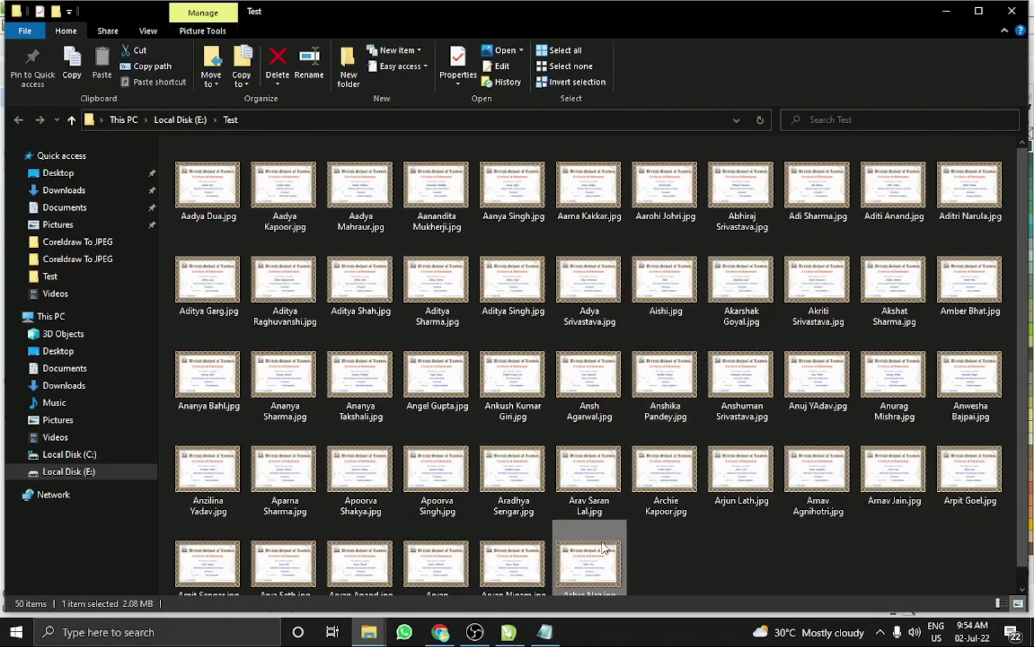
{"action": "scroll", "coordinate": [706, 556], "scroll_direction": "down", "scroll_amount": 1}
{"action": "scroll", "coordinate": [711, 550], "scroll_direction": "up", "scroll_amount": 1}
{"action": "scroll", "coordinate": [711, 550], "scroll_direction": "down", "scroll_amount": 1}
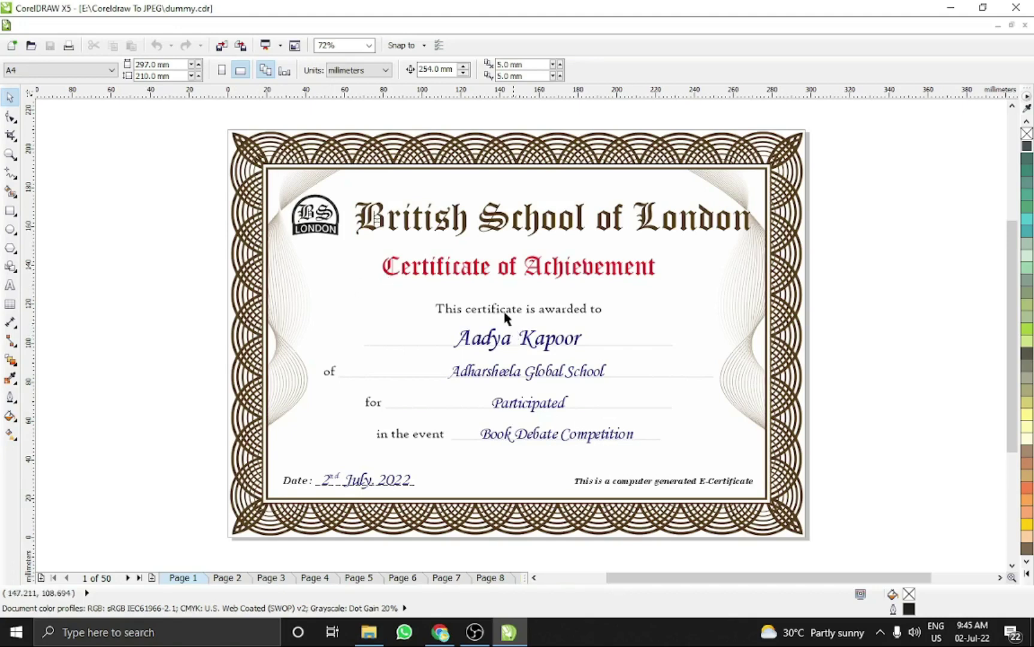
- Check the recipient name text on page 1 and browse the certificate pages as far as page 48
{"action": "left_click", "coordinate": [496, 343]}
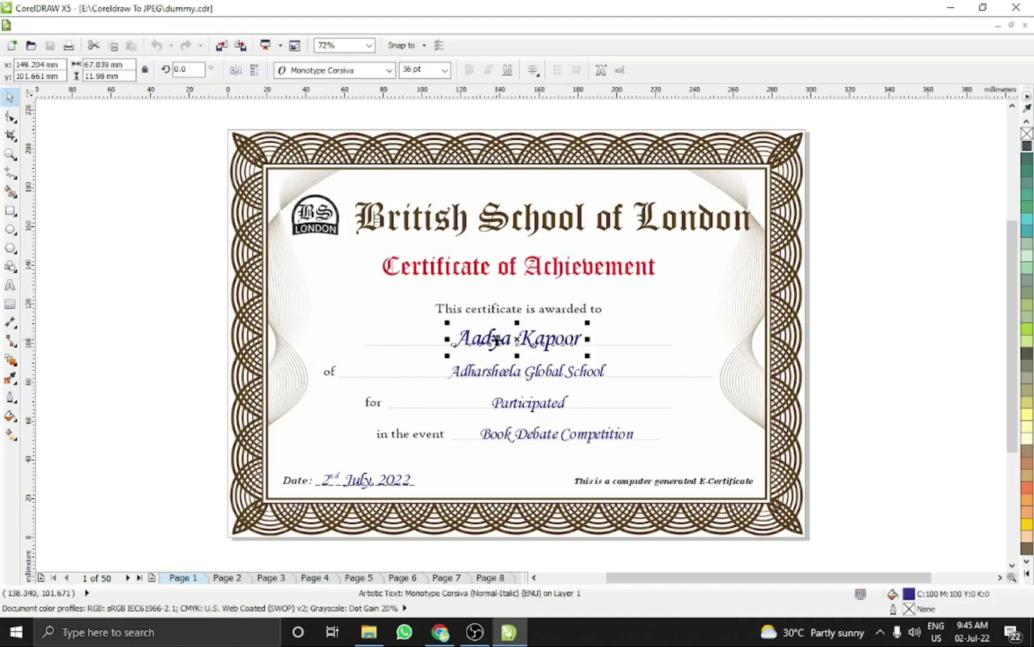
{"action": "left_click", "coordinate": [868, 355]}
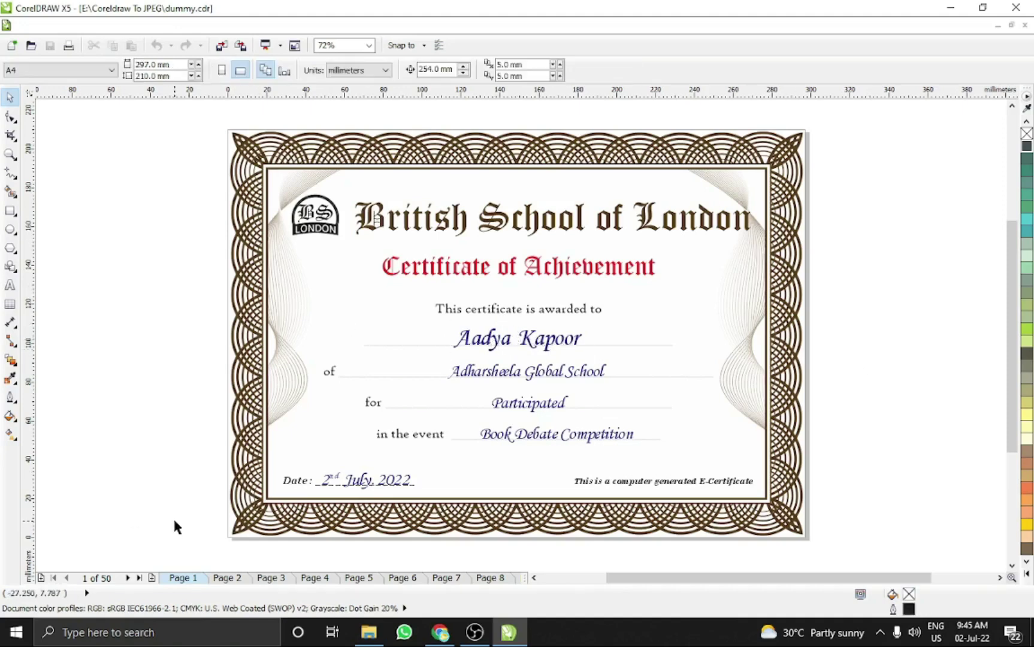
{"action": "left_click", "coordinate": [138, 578]}
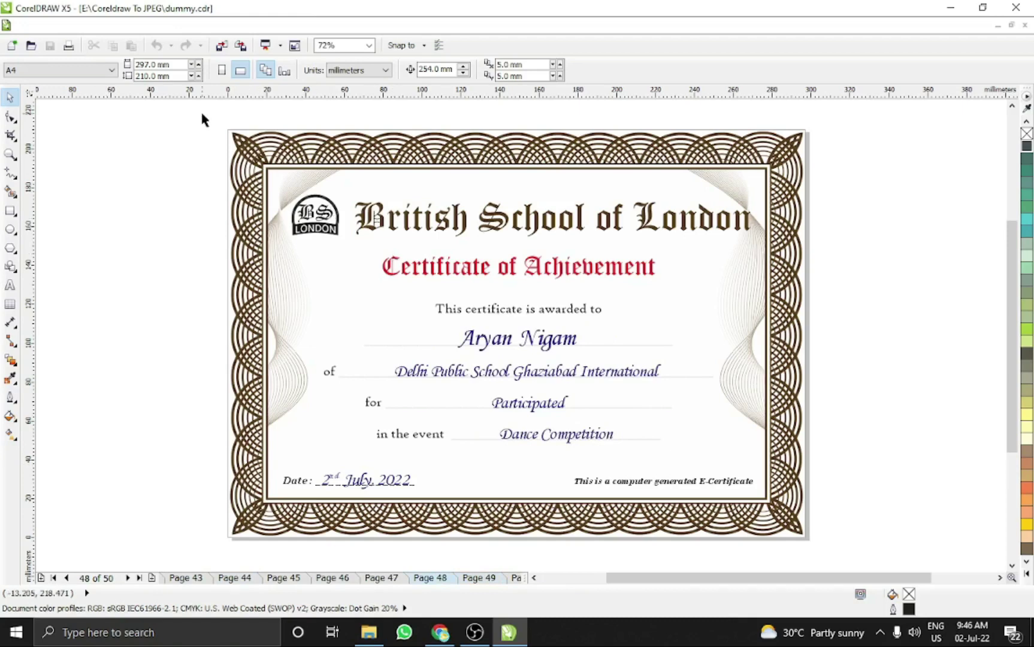
- Inspect the recipient name text on page 48 by selecting it, leaving nothing selected at the end
{"action": "left_click", "coordinate": [488, 342]}
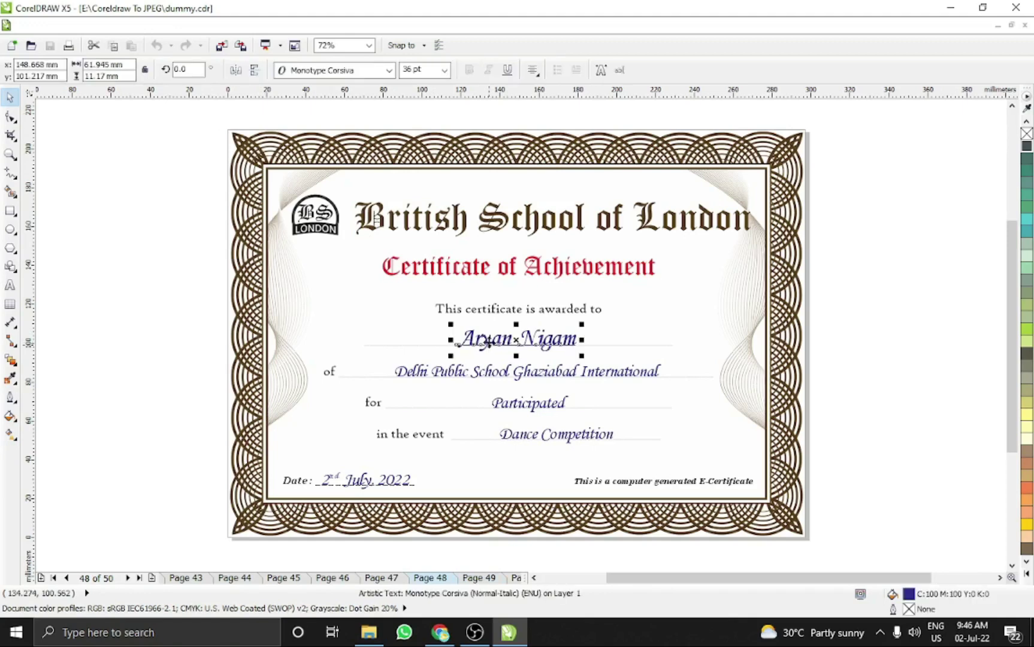
{"action": "left_click", "coordinate": [865, 302]}
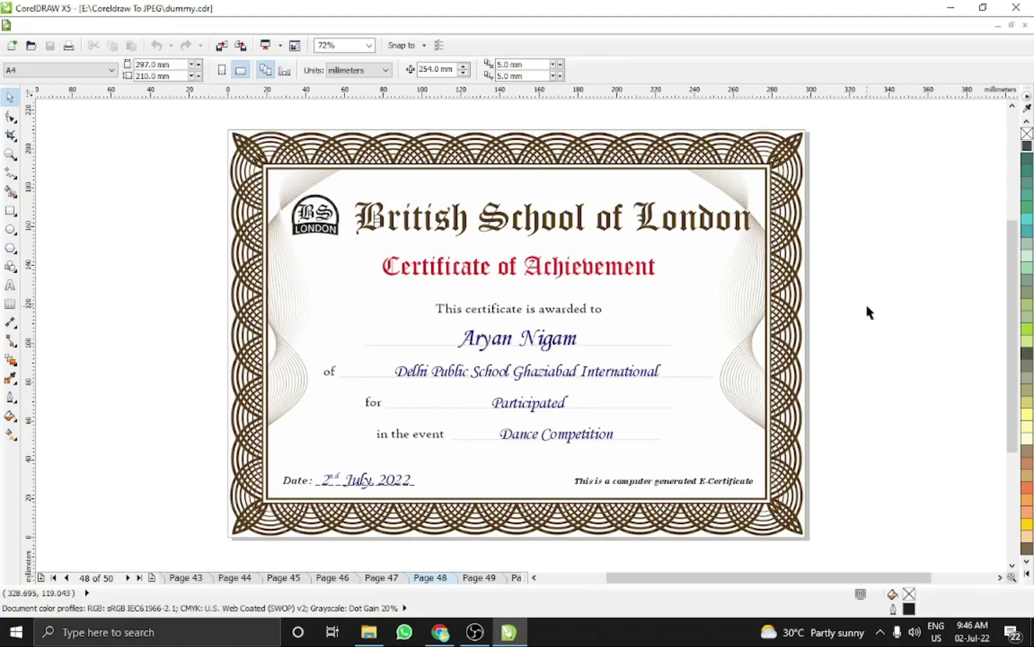
{"action": "left_click", "coordinate": [542, 342]}
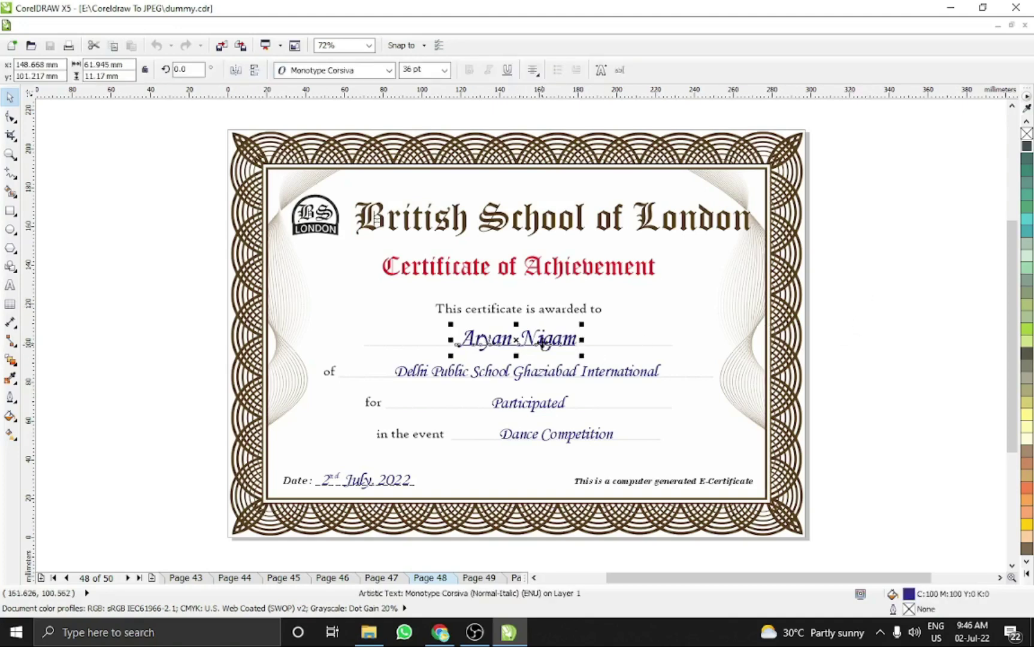
{"action": "left_click", "coordinate": [890, 330]}
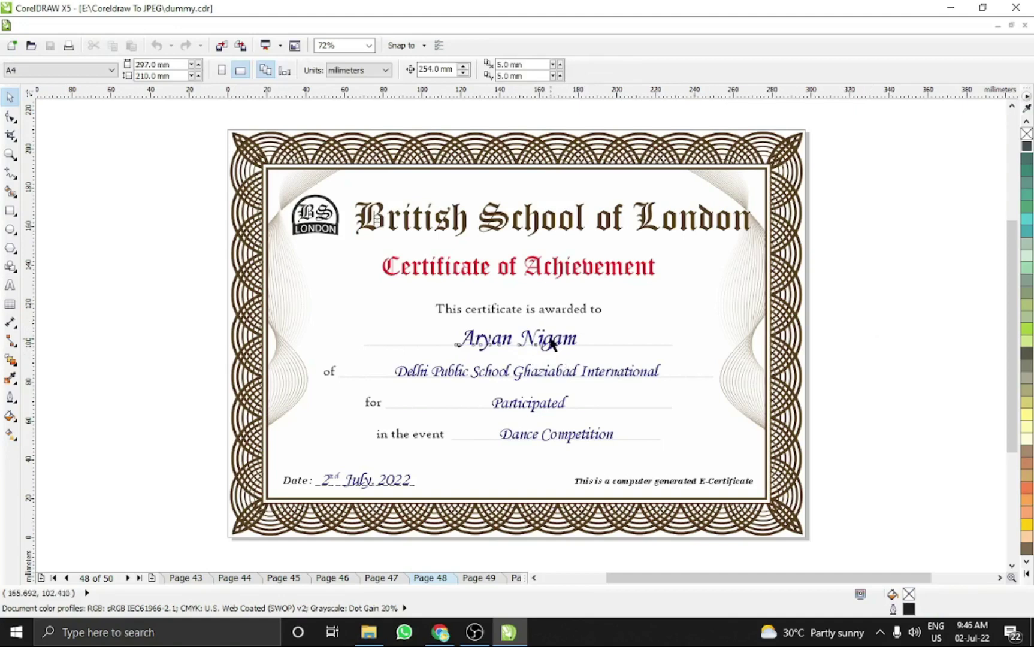
{"action": "left_click", "coordinate": [551, 345]}
{"action": "left_click", "coordinate": [889, 311]}
- Open CDR To JPEG-NEW.txt from the Coreldraw To JPEG folder, review the macro code, and return to the certificate document
{"action": "left_click", "coordinate": [368, 632]}
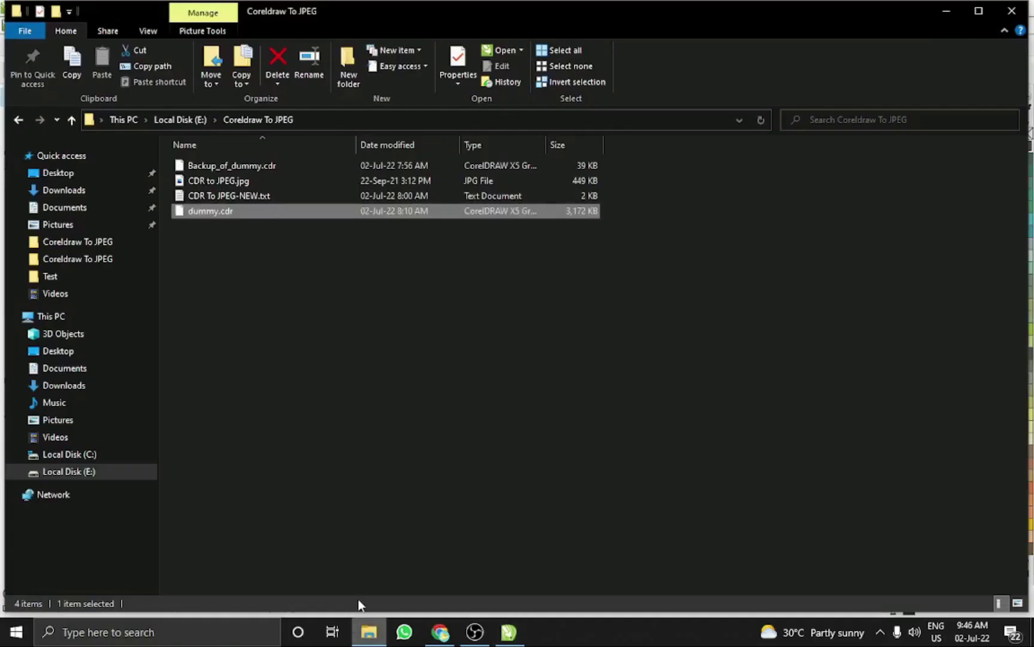
{"action": "double_click", "coordinate": [235, 197]}
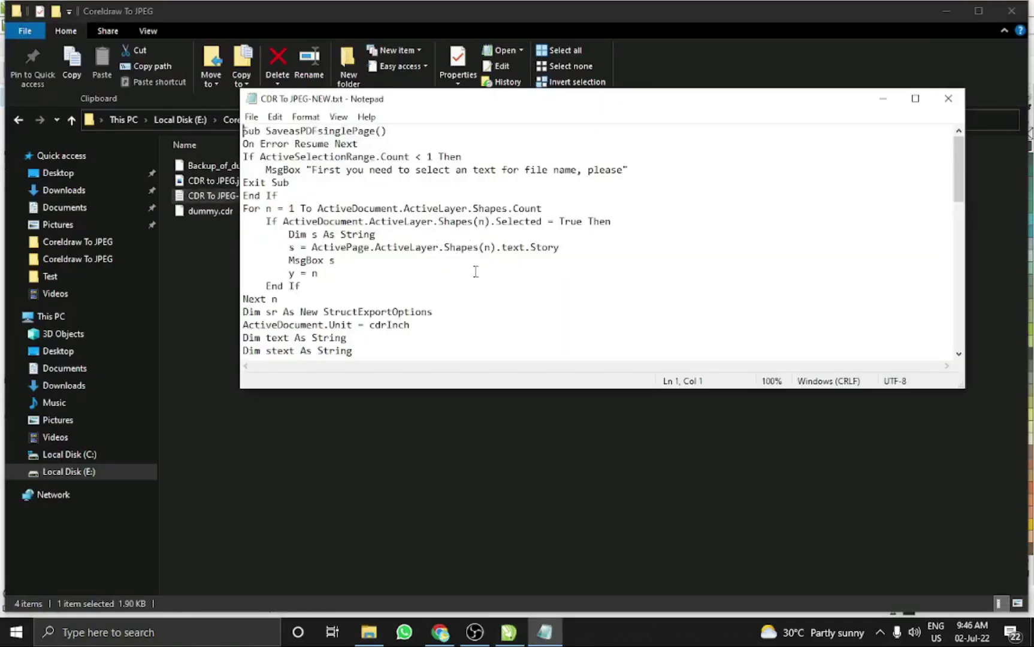
{"action": "left_click", "coordinate": [444, 221]}
{"action": "scroll", "coordinate": [528, 255], "scroll_direction": "down", "scroll_amount": 12}
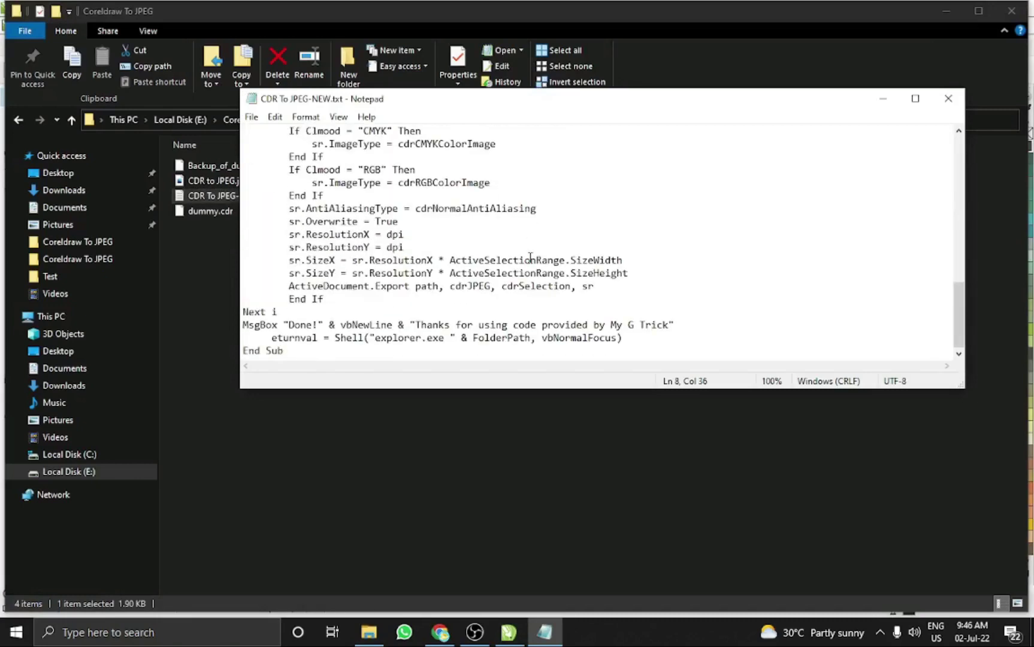
{"action": "scroll", "coordinate": [692, 185], "scroll_direction": "up", "scroll_amount": 12}
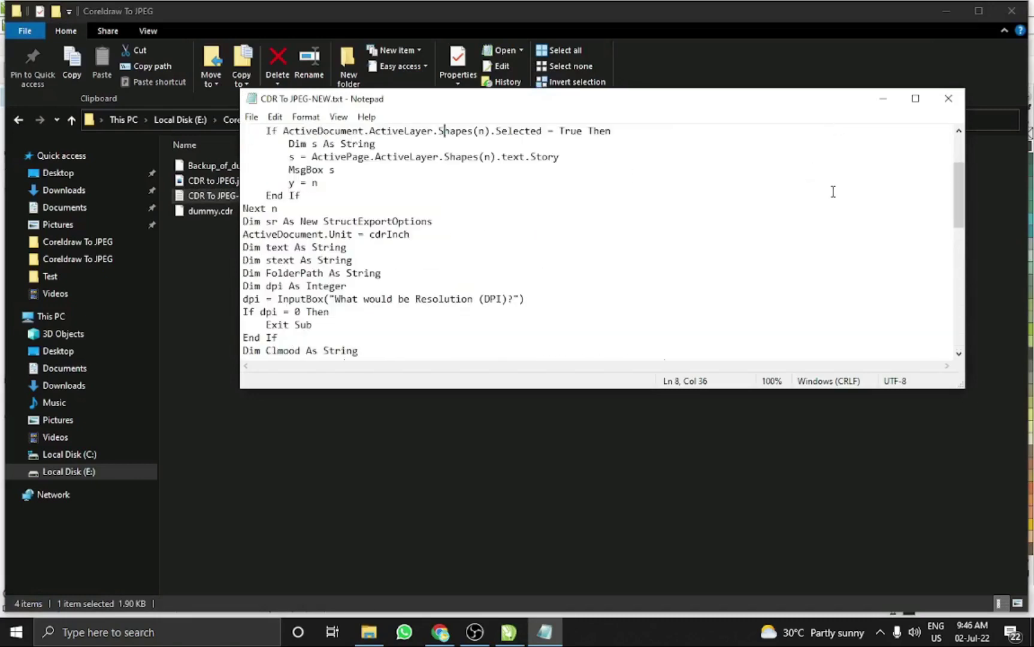
{"action": "left_click", "coordinate": [880, 103]}
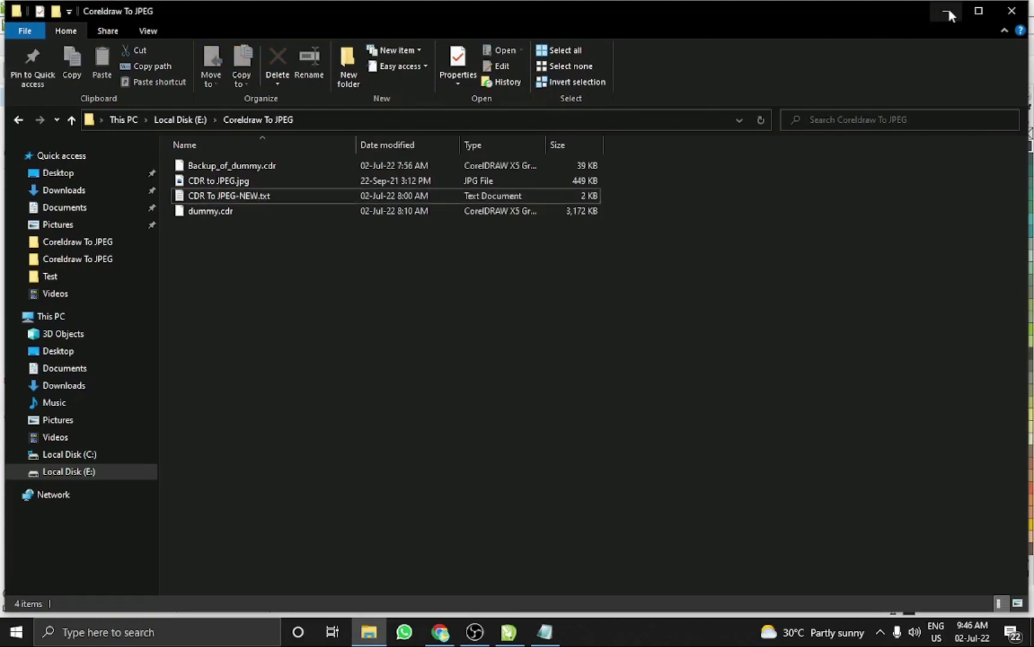
{"action": "left_click", "coordinate": [950, 12]}
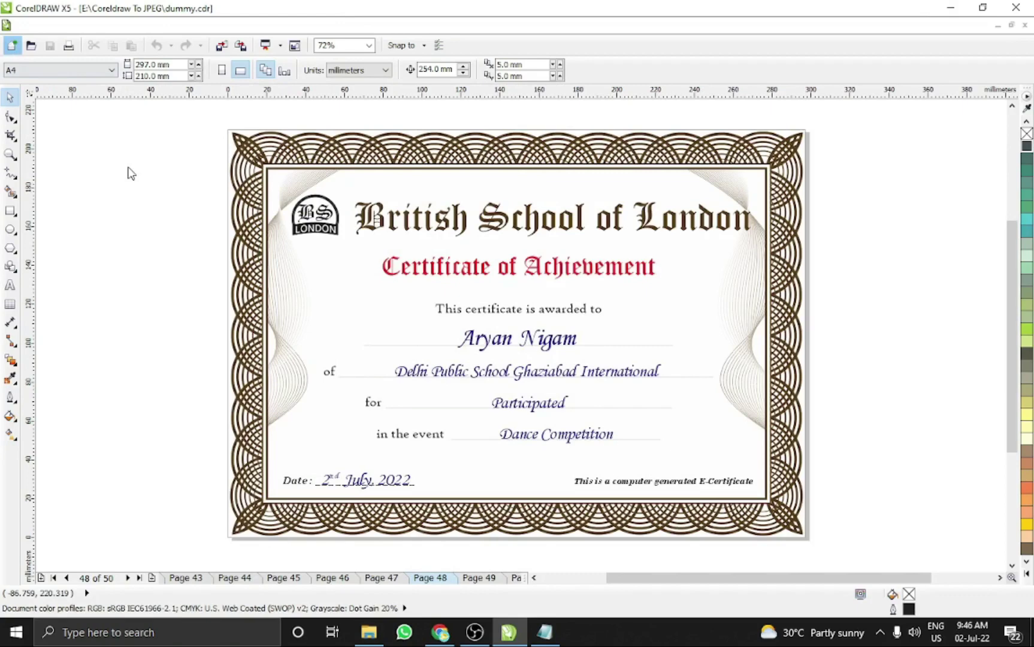
- Run the Converter.Start macro from the FileConverter (FileConverter.gms) project
{"action": "left_click", "coordinate": [356, 27]}
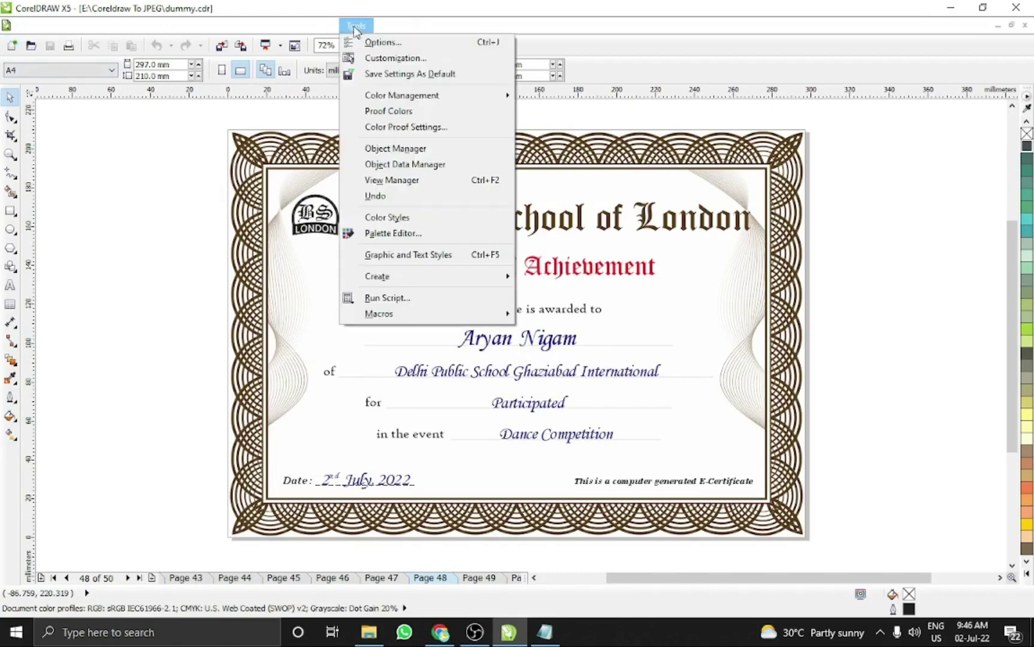
{"action": "mouse_move", "coordinate": [460, 319]}
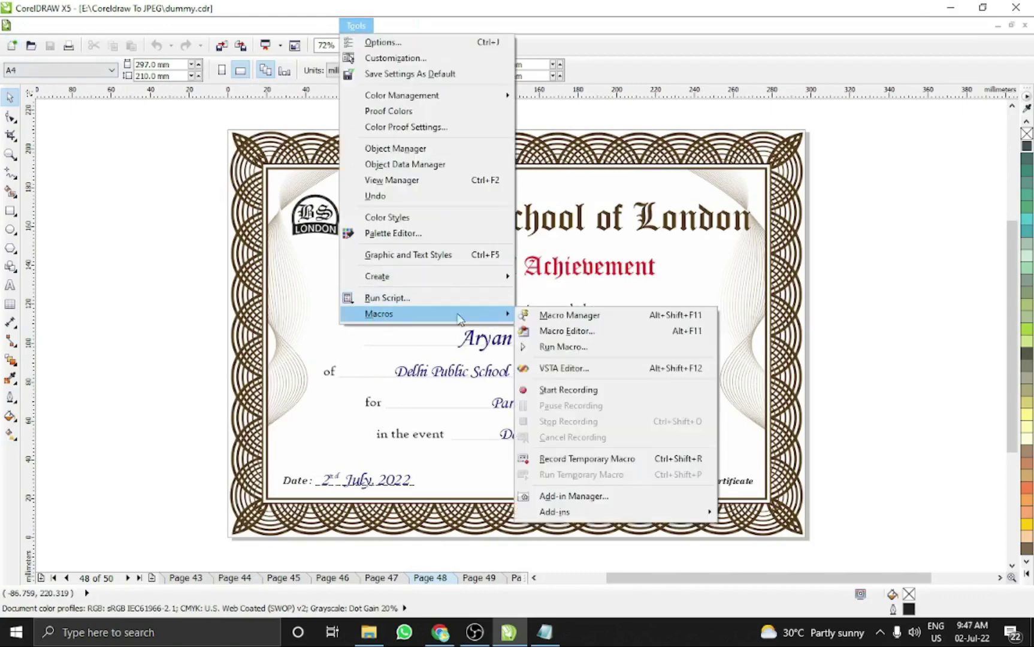
{"action": "left_click", "coordinate": [605, 345]}
{"action": "left_click", "coordinate": [467, 366]}
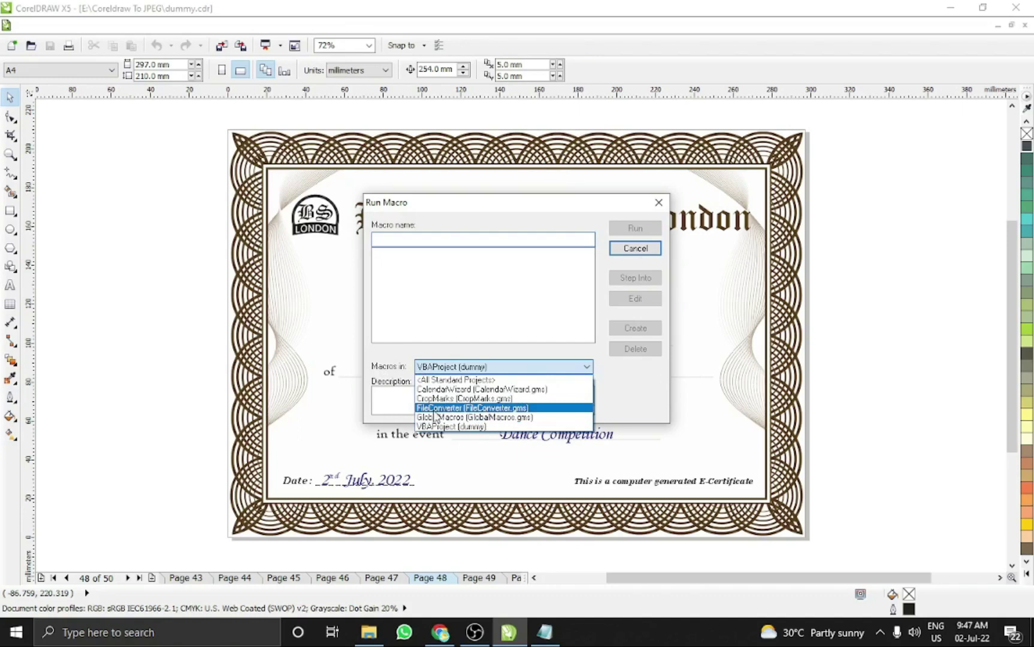
{"action": "left_click", "coordinate": [518, 409]}
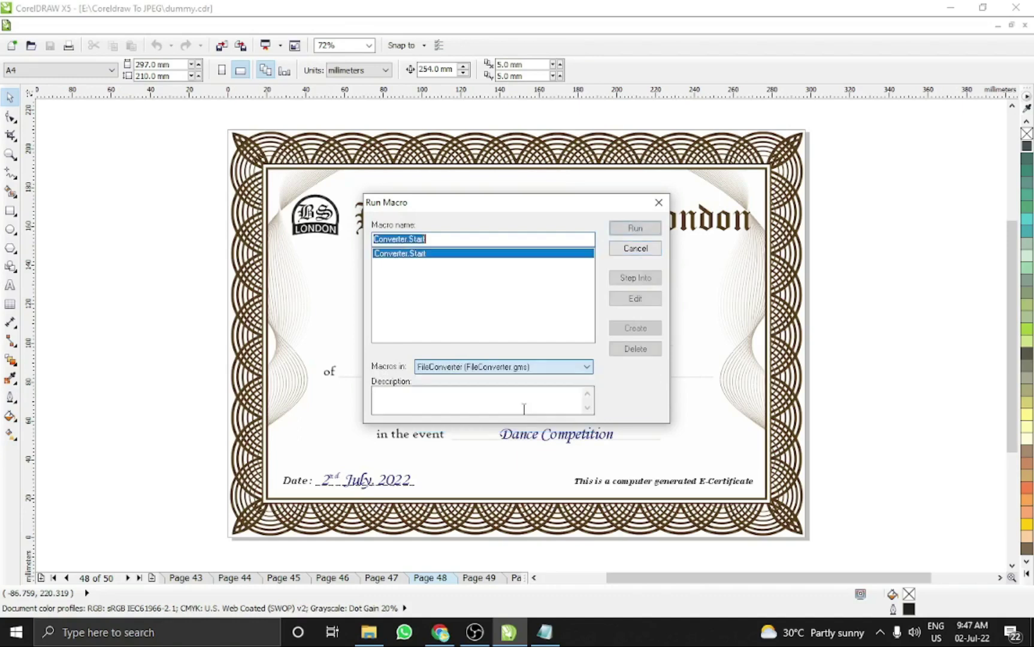
{"action": "left_click", "coordinate": [640, 230]}
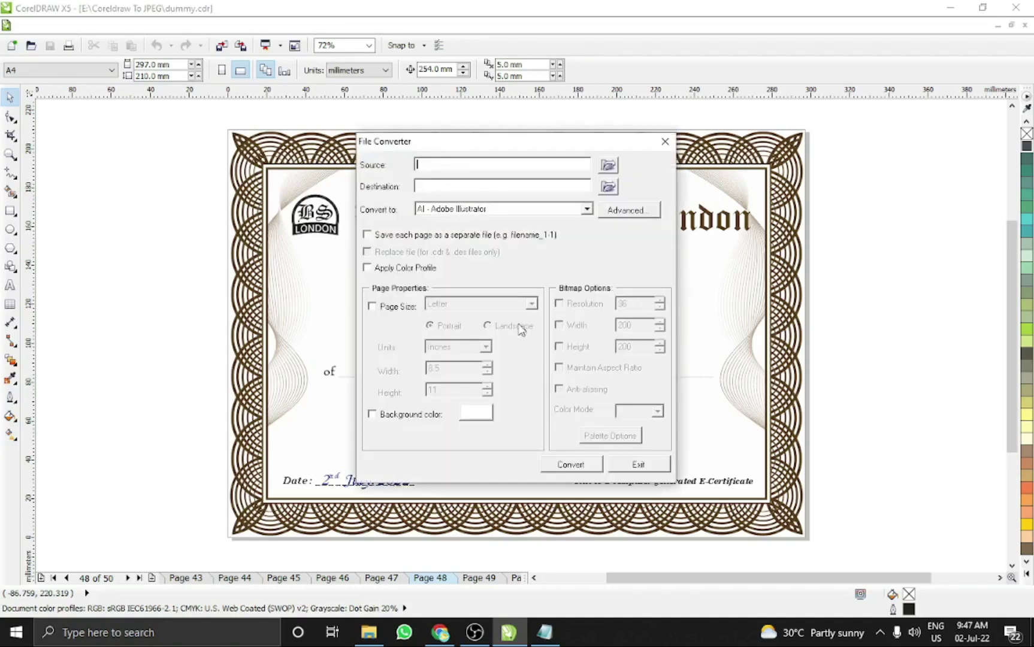
- Set the source folder to E:\Coreldraw To JPEG and add dummy.cdr as the only file to convert
{"action": "left_click", "coordinate": [608, 167]}
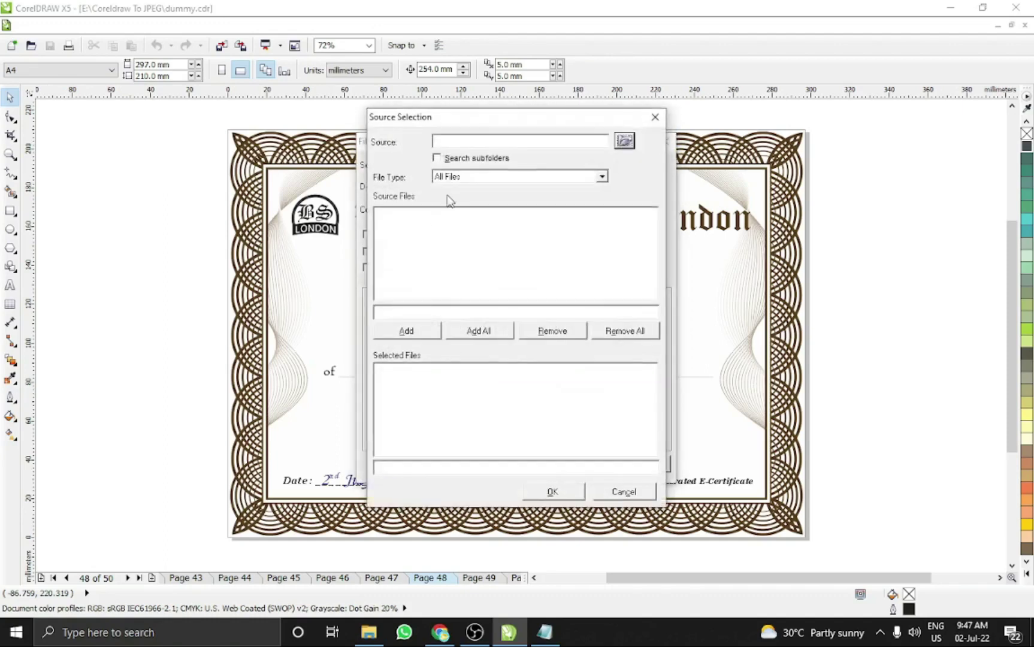
{"action": "left_click", "coordinate": [624, 140]}
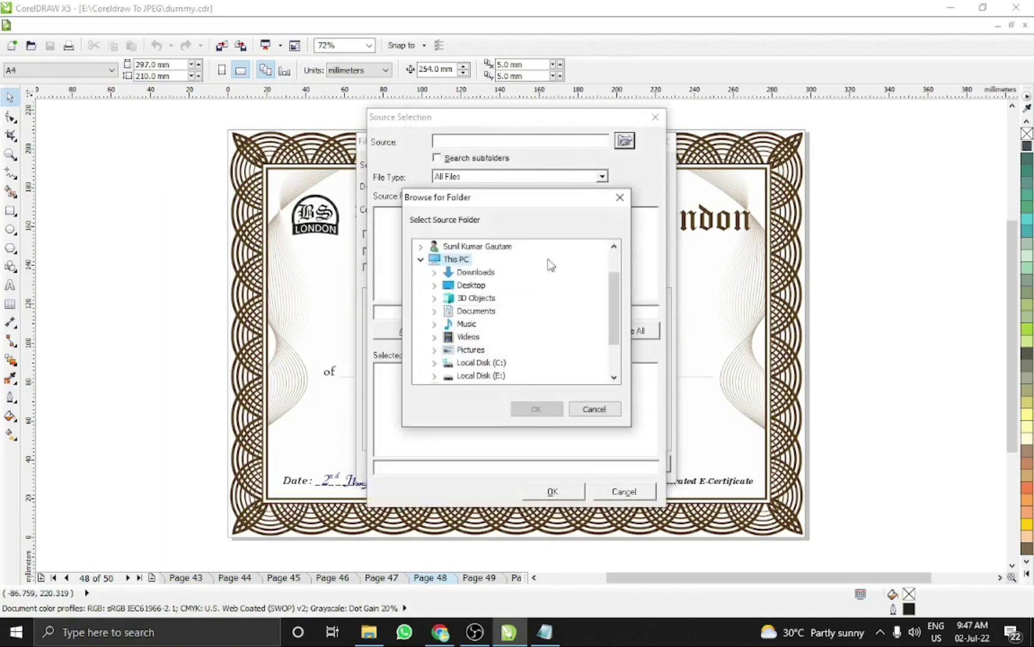
{"action": "double_click", "coordinate": [474, 375]}
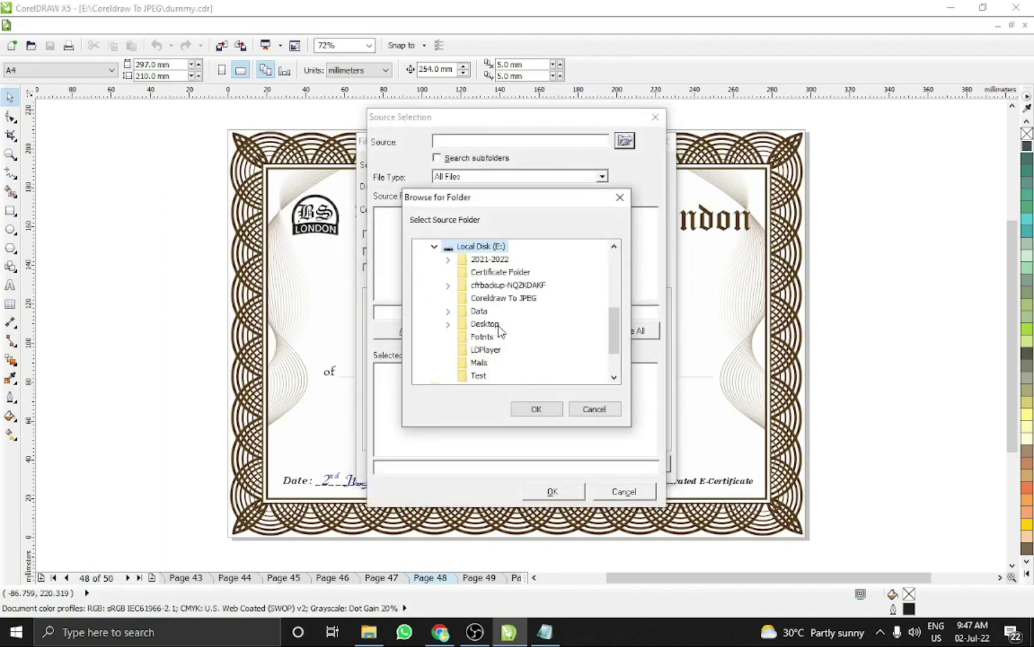
{"action": "left_click", "coordinate": [522, 300]}
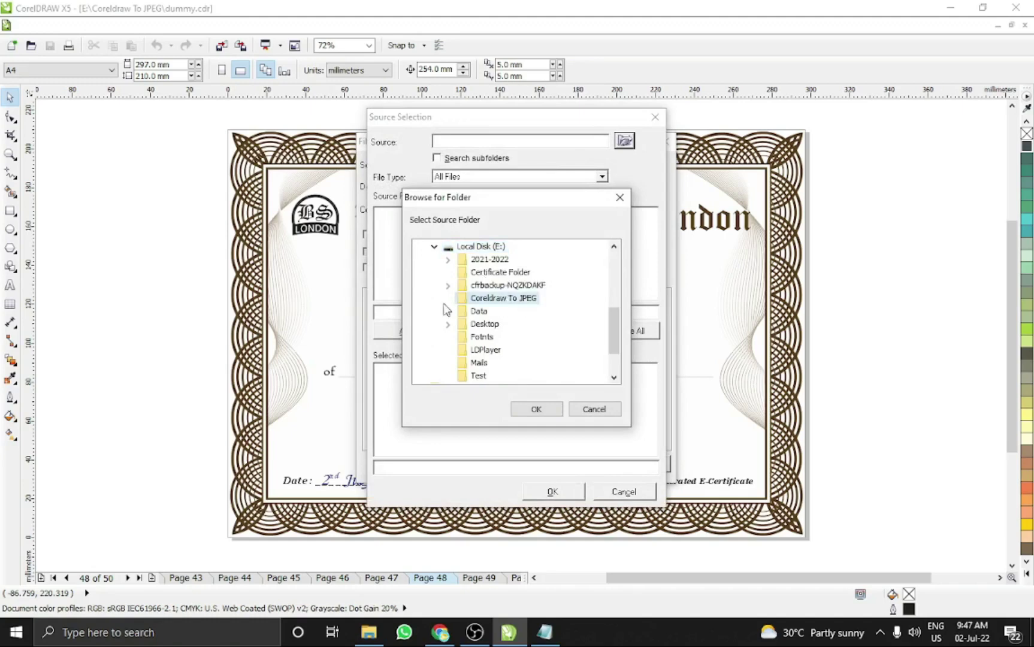
{"action": "left_click", "coordinate": [535, 408]}
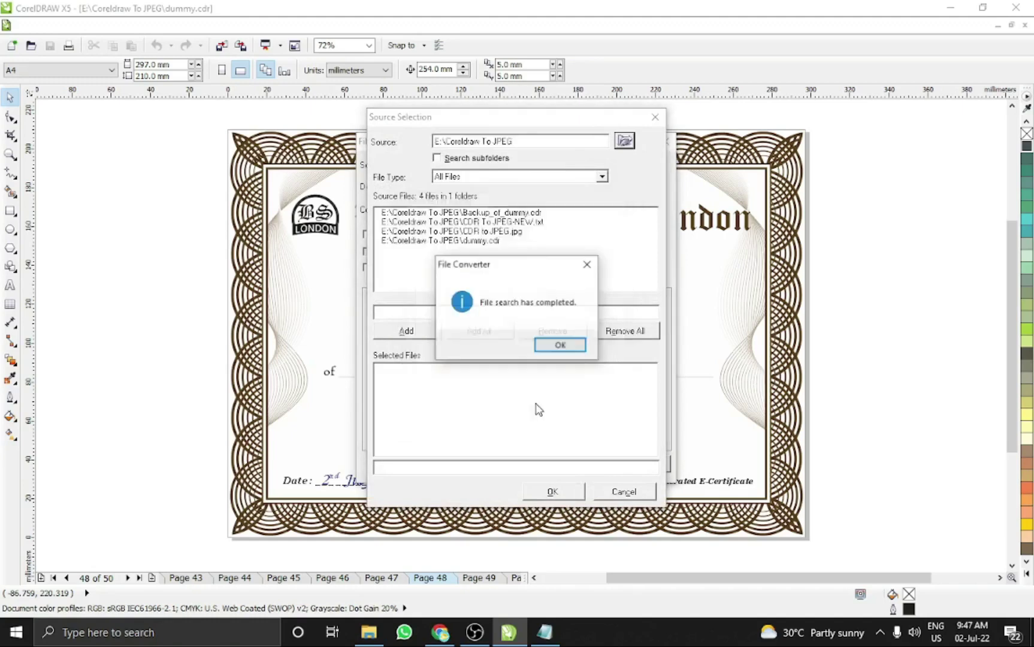
{"action": "left_click", "coordinate": [560, 346]}
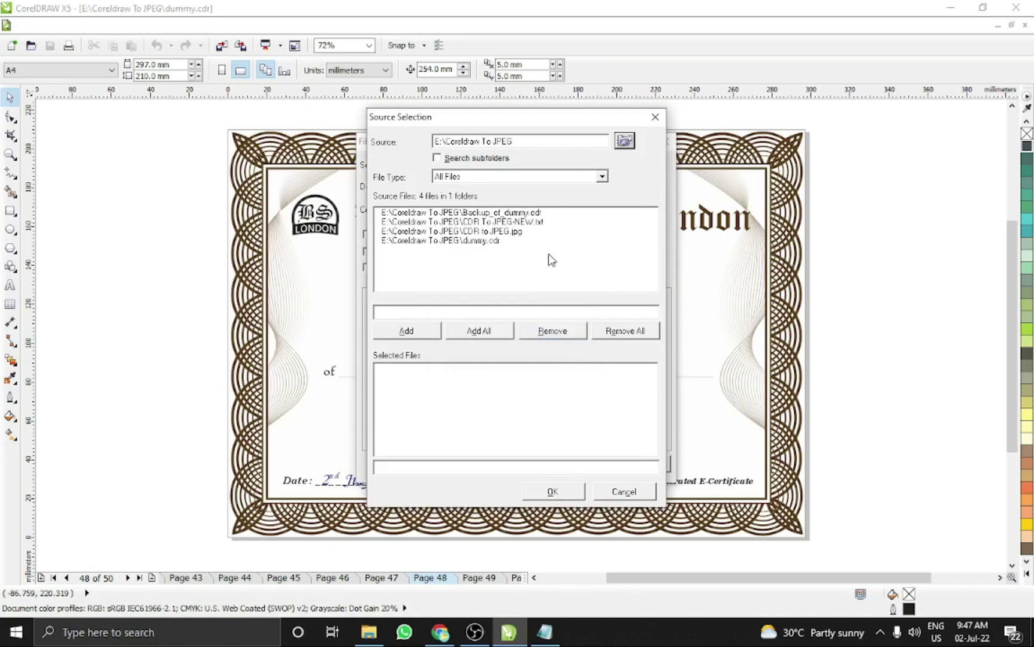
{"action": "left_click", "coordinate": [458, 241]}
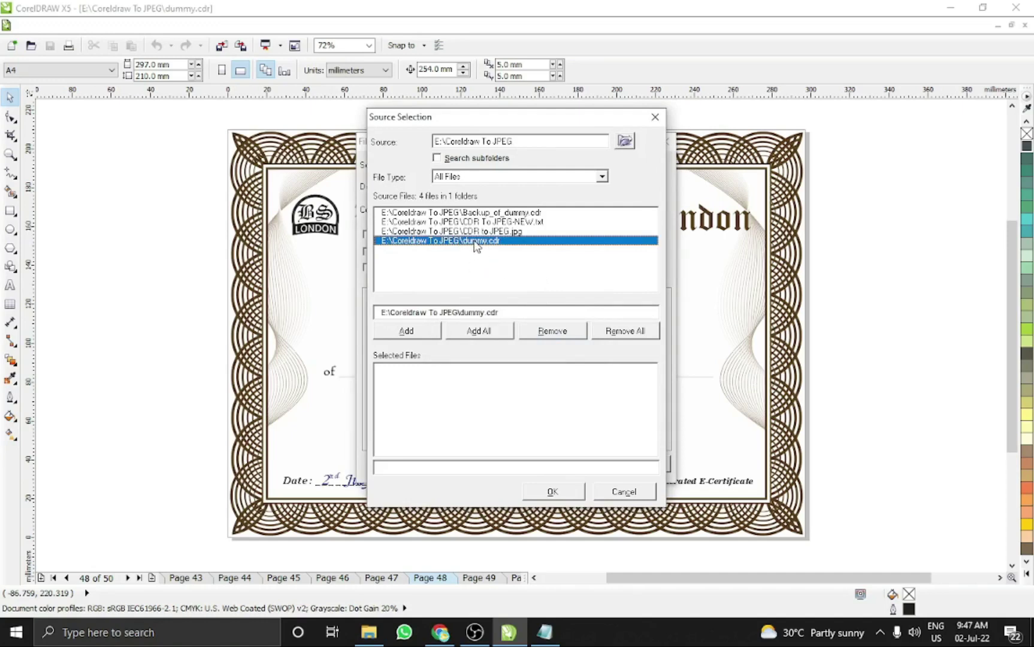
{"action": "left_click", "coordinate": [422, 330]}
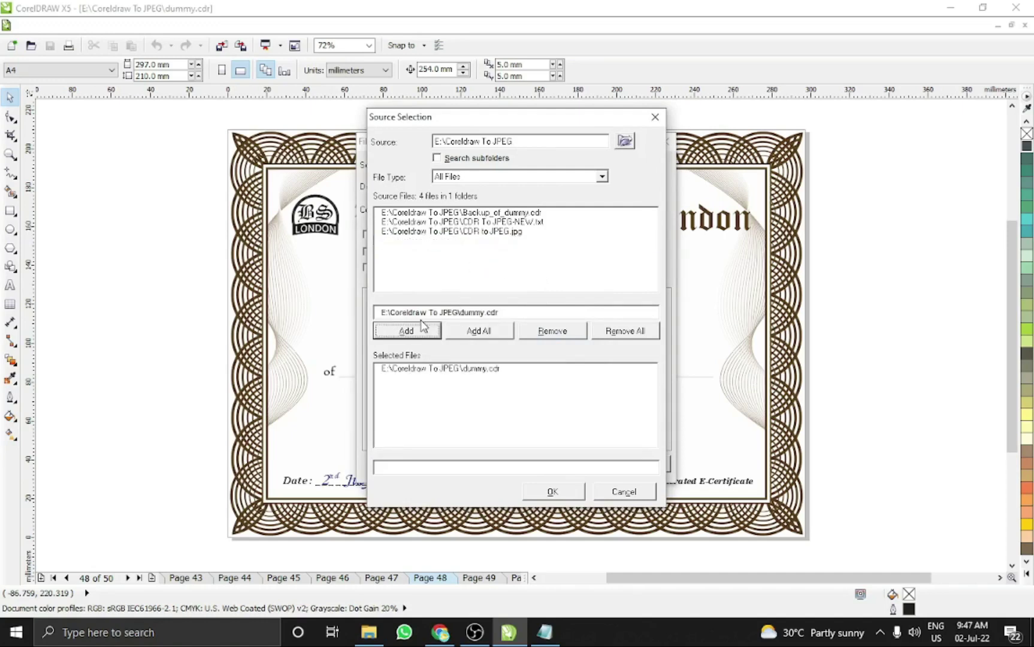
{"action": "left_click", "coordinate": [568, 493]}
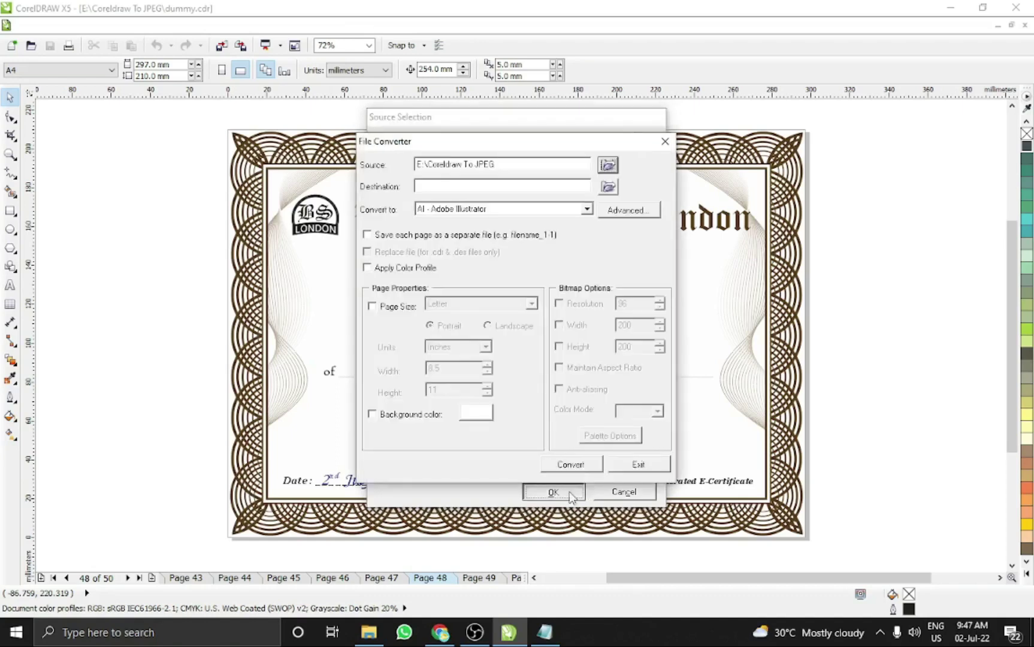
- Set the converter's destination folder to E:\Test
{"action": "left_click", "coordinate": [608, 187]}
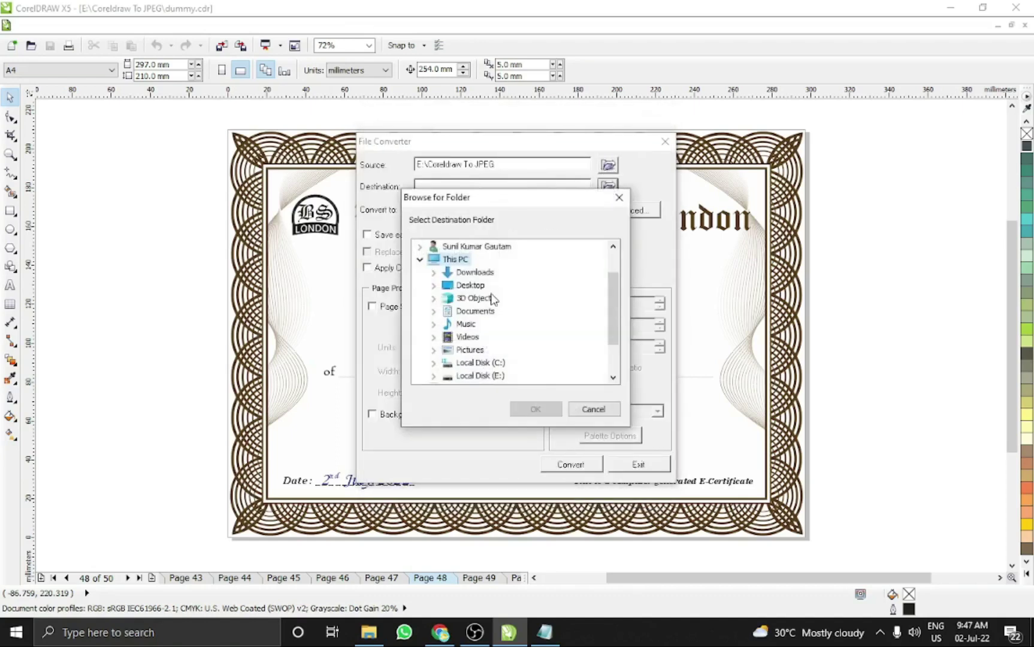
{"action": "scroll", "coordinate": [501, 329], "scroll_direction": "down", "scroll_amount": 1}
{"action": "double_click", "coordinate": [482, 337]}
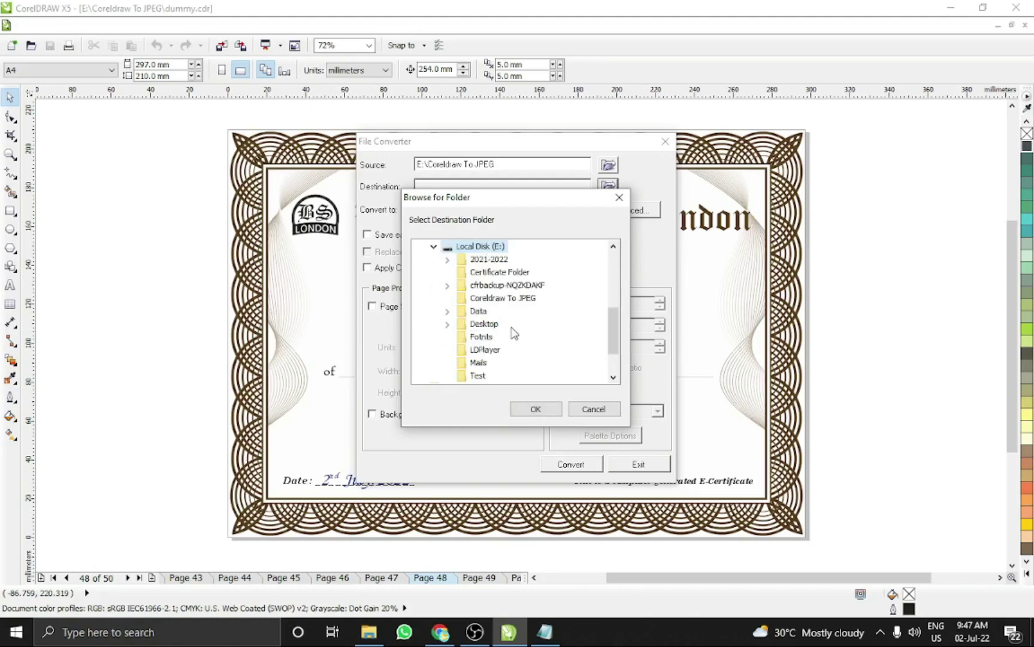
{"action": "left_click", "coordinate": [478, 376]}
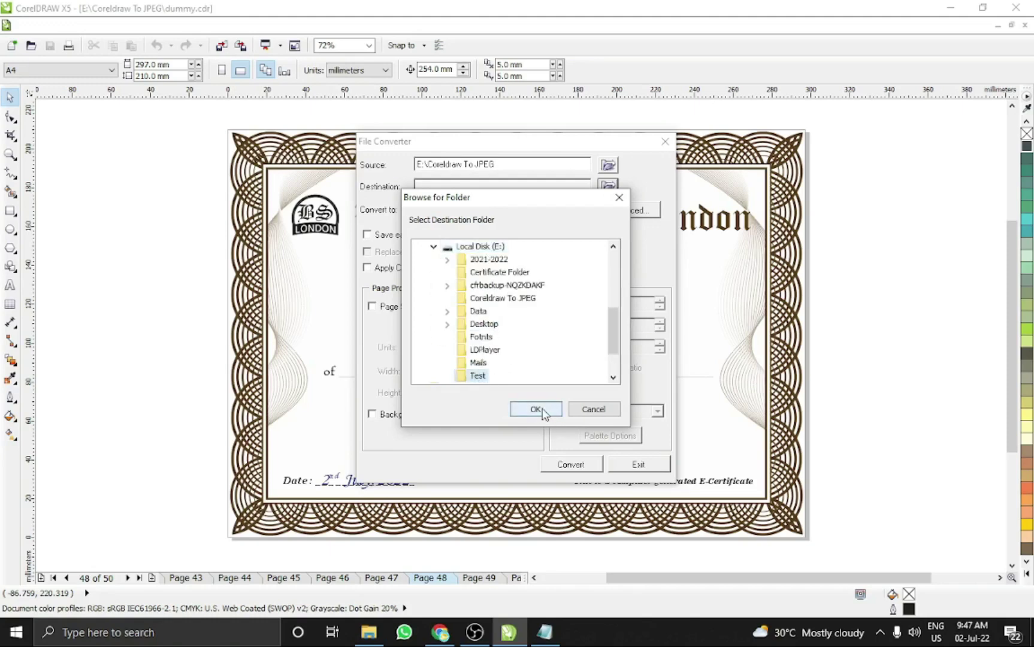
{"action": "left_click", "coordinate": [536, 409]}
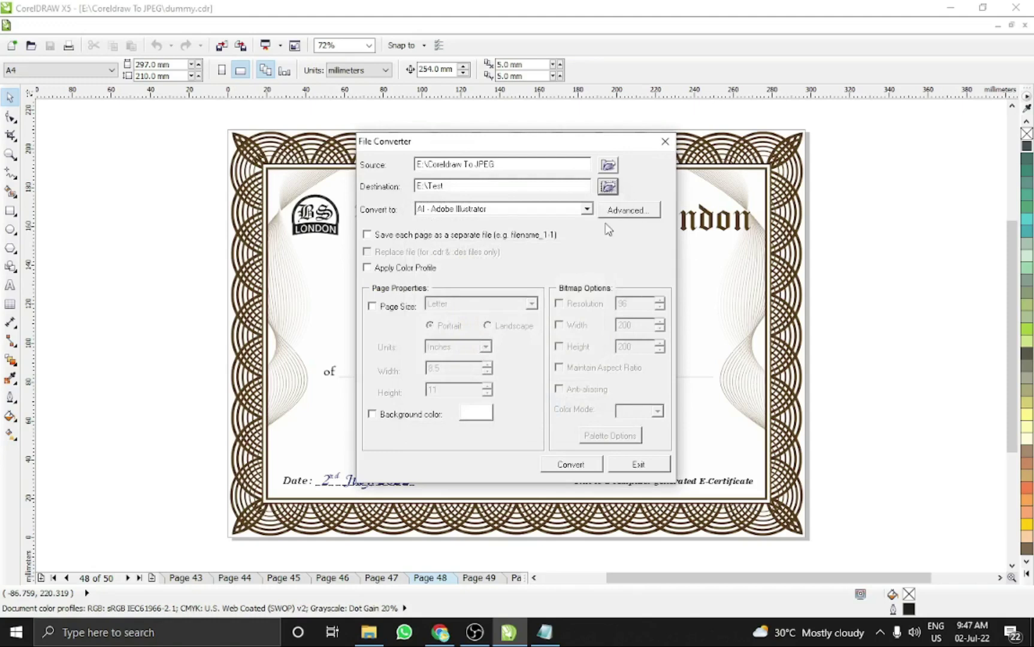
- Convert the file to JPG - JPEG Bitmaps with each page saved as a separate file, and dismiss the completion dialog
{"action": "left_click", "coordinate": [587, 209]}
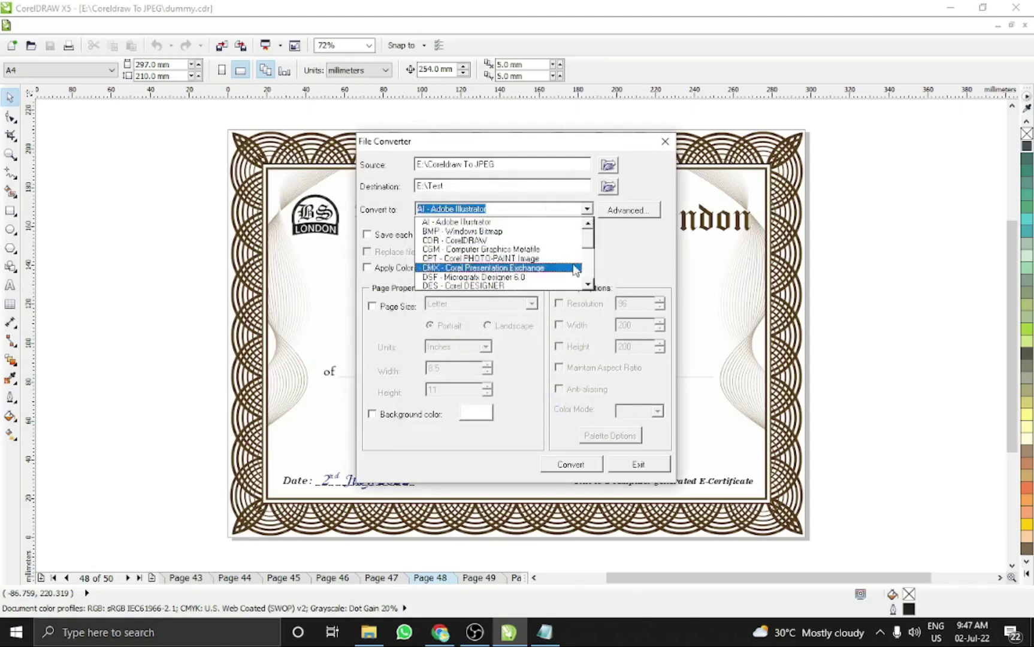
{"action": "left_click_drag", "start_coordinate": [589, 240], "coordinate": [591, 259]}
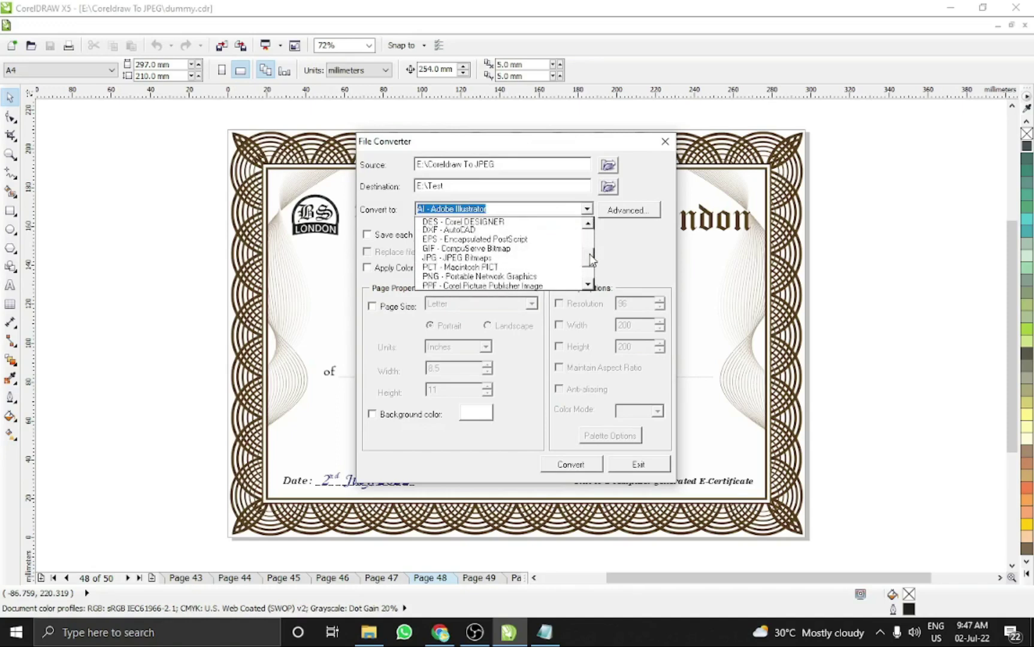
{"action": "left_click", "coordinate": [473, 258]}
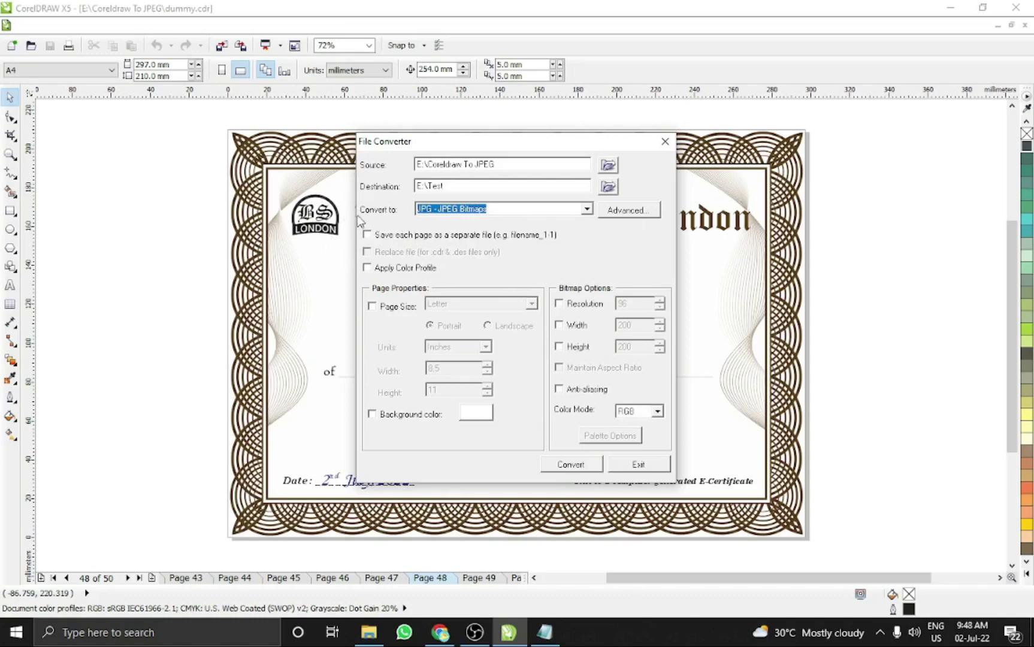
{"action": "left_click", "coordinate": [367, 235]}
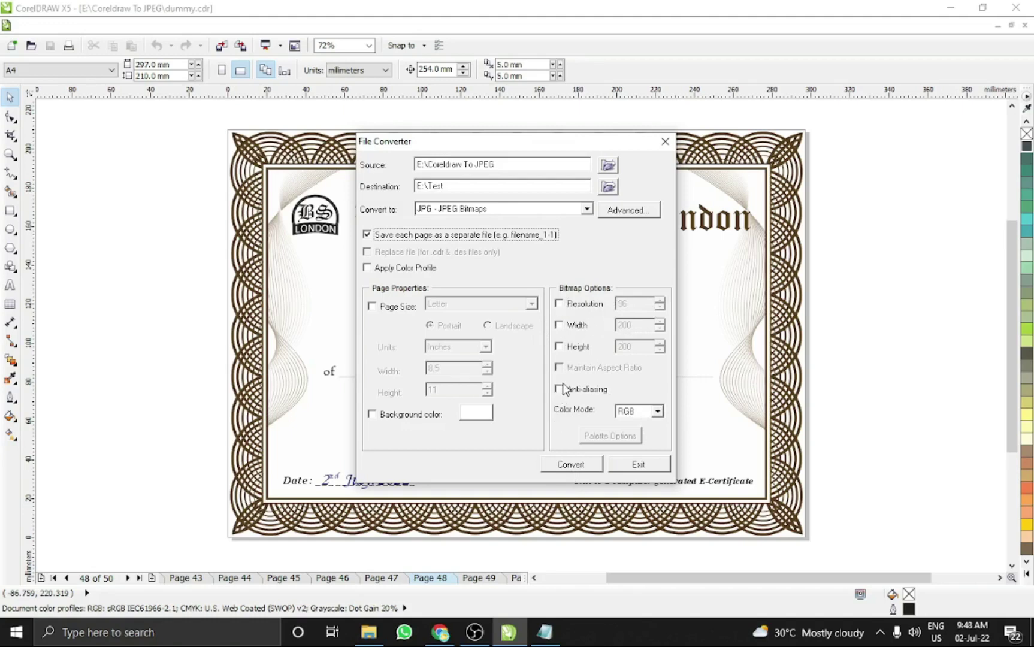
{"action": "left_click", "coordinate": [572, 465]}
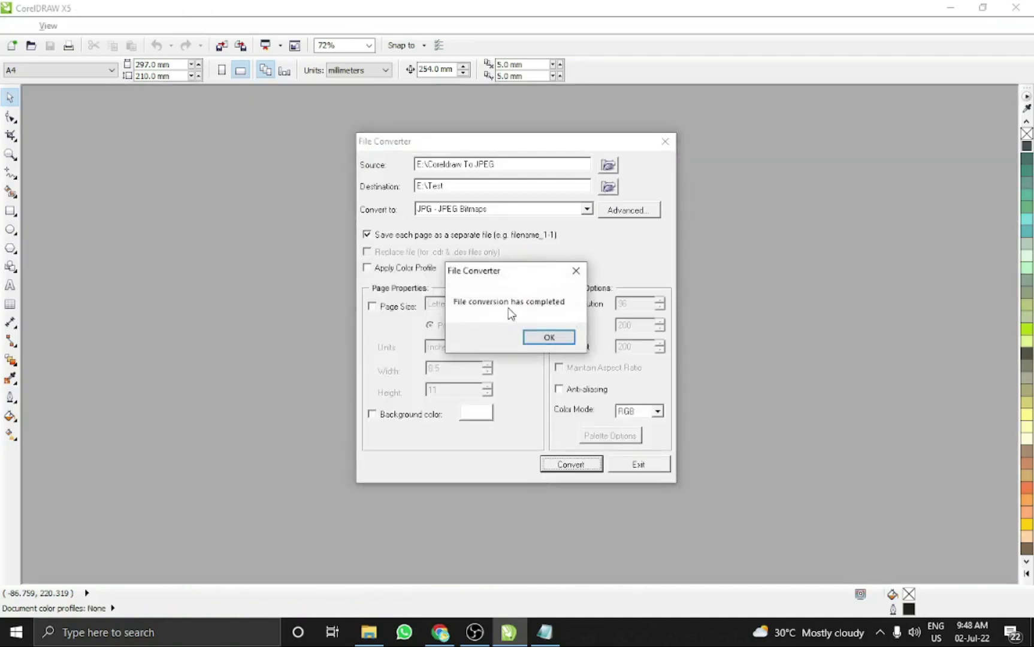
{"action": "left_click", "coordinate": [543, 339]}
- Open the Test folder on Local Disk (E:) in File Explorer and view dummy-1.jpg, closing the image when done
{"action": "left_click", "coordinate": [369, 632]}
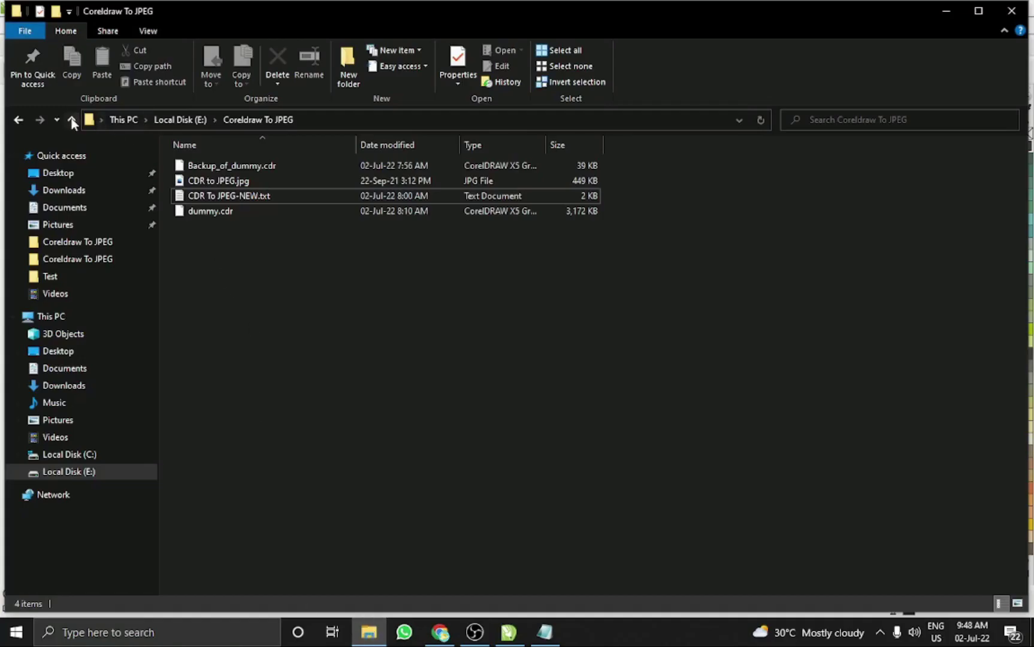
{"action": "left_click", "coordinate": [71, 119]}
{"action": "double_click", "coordinate": [186, 300]}
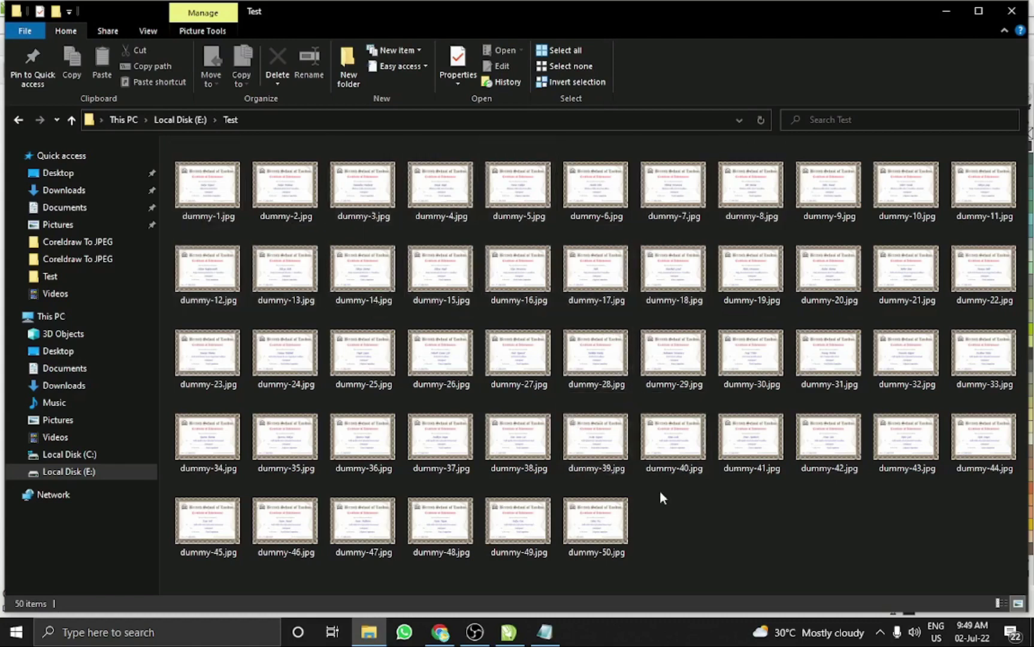
{"action": "double_click", "coordinate": [209, 190]}
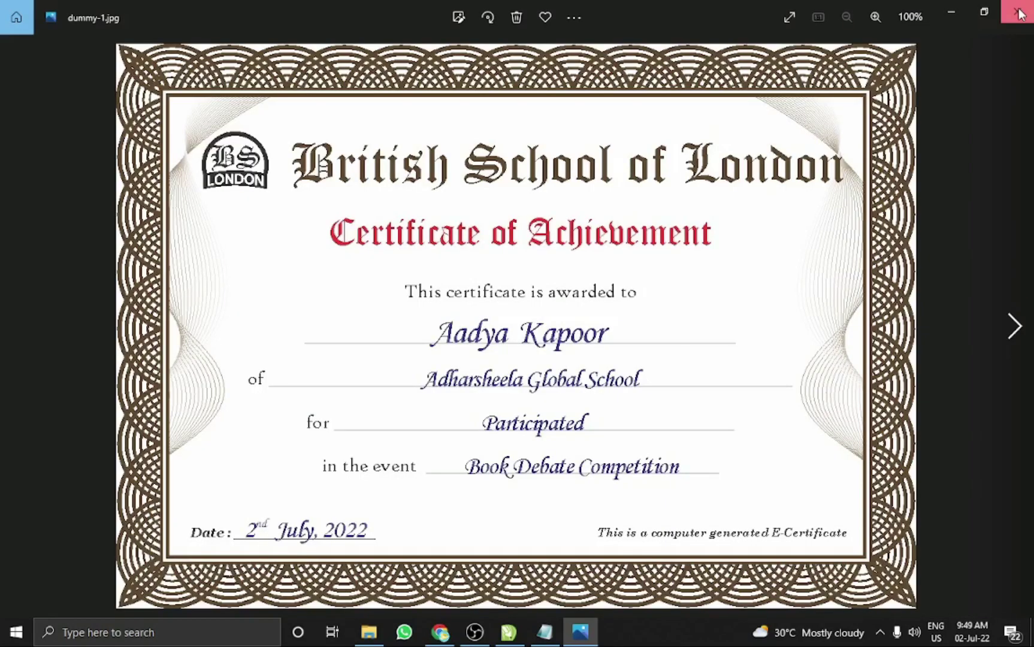
{"action": "key", "text": "alt+F4"}
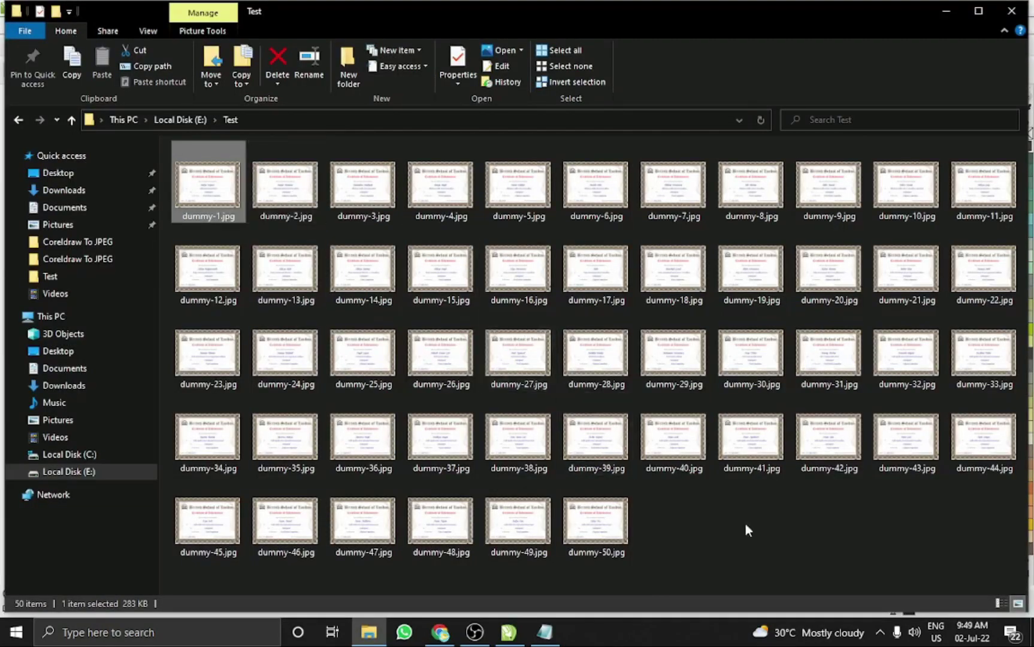
- View dummy-40.jpg to check its certificate, close the image, and leave no file selected
{"action": "left_click", "coordinate": [746, 495]}
{"action": "left_click", "coordinate": [677, 450]}
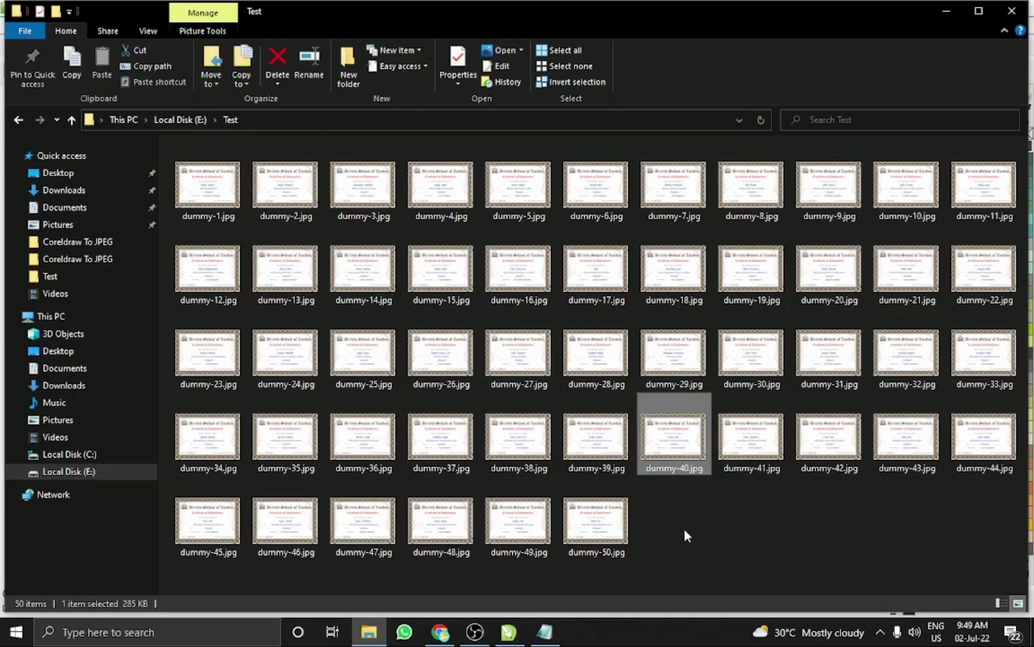
{"action": "double_click", "coordinate": [680, 449]}
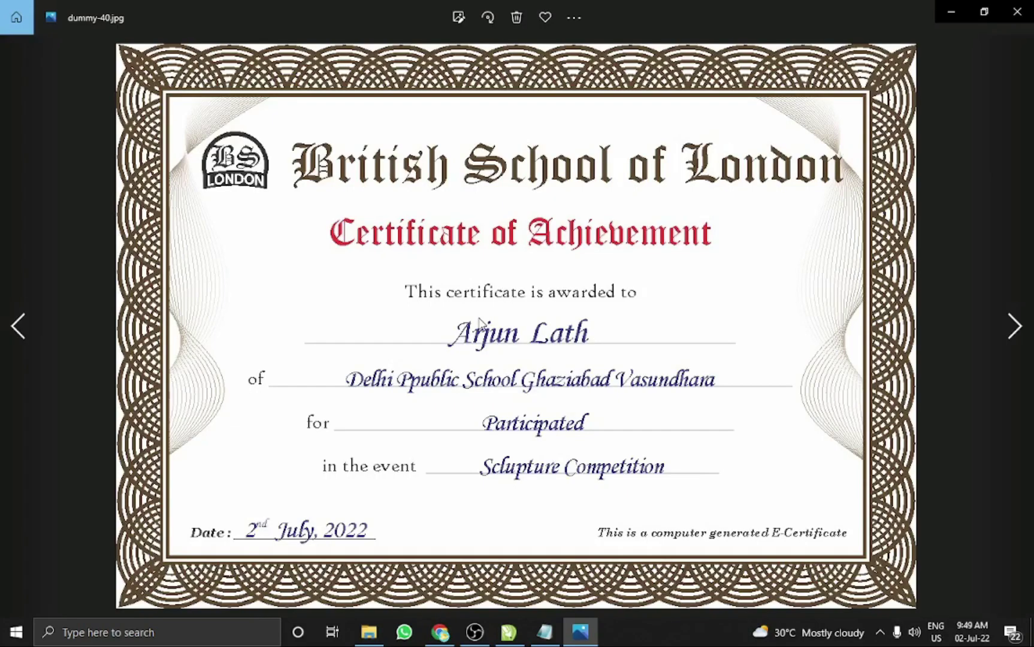
{"action": "left_click", "coordinate": [1018, 13]}
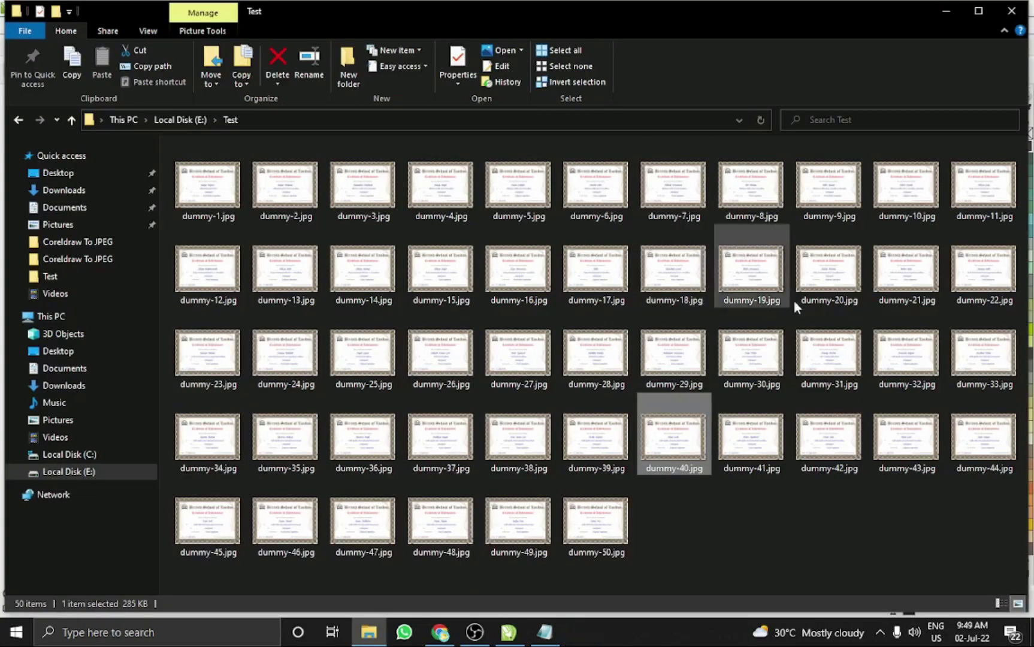
{"action": "mouse_move", "coordinate": [683, 444]}
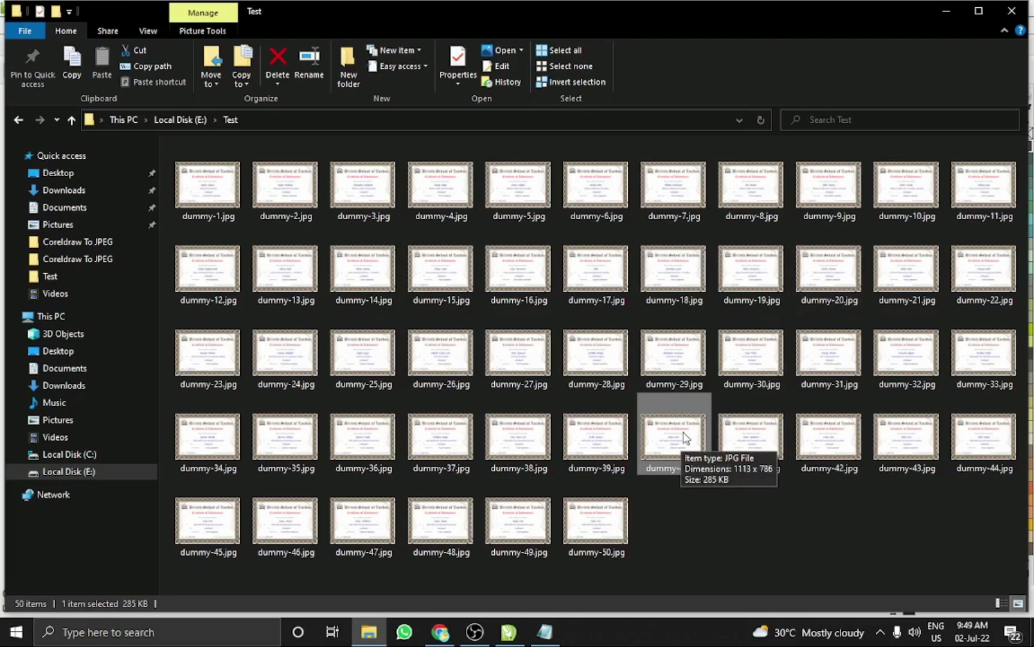
{"action": "left_click", "coordinate": [679, 515]}
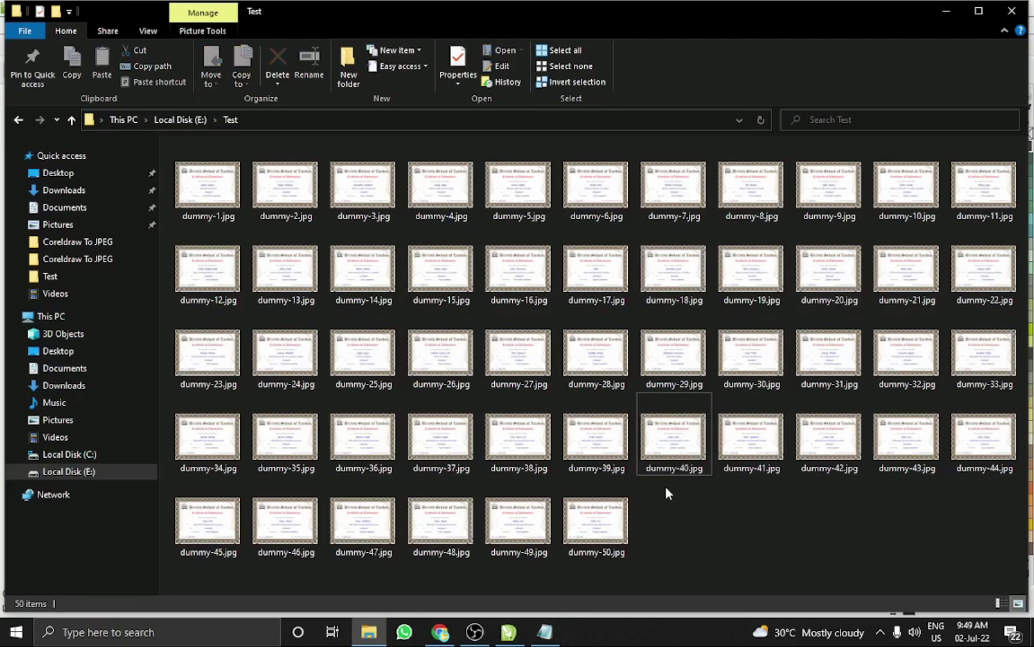
{"action": "mouse_move", "coordinate": [545, 632]}
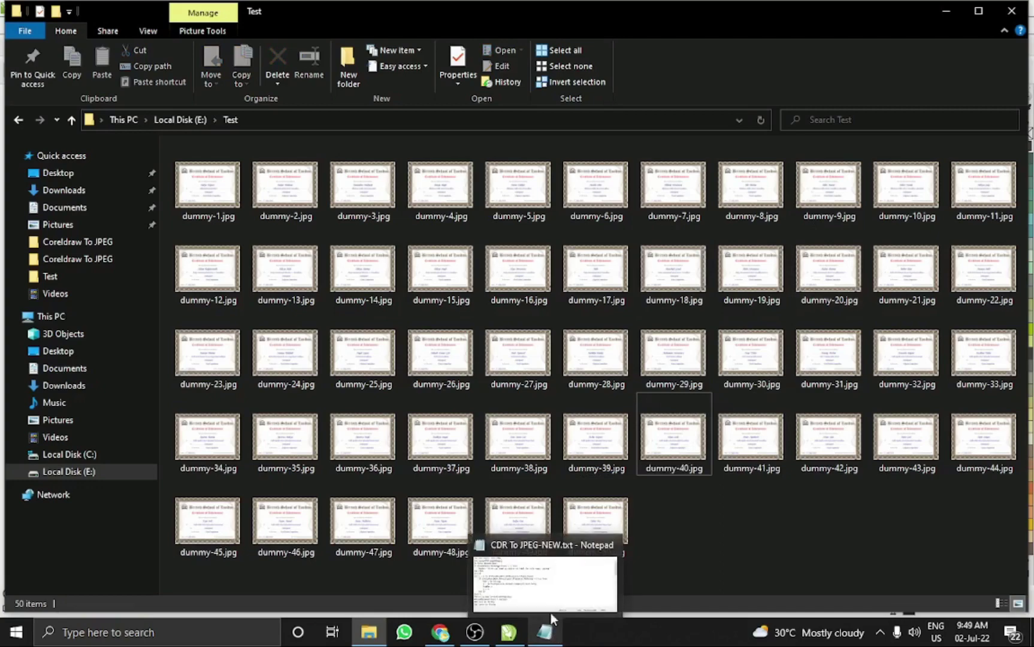
{"action": "mouse_move", "coordinate": [551, 602]}
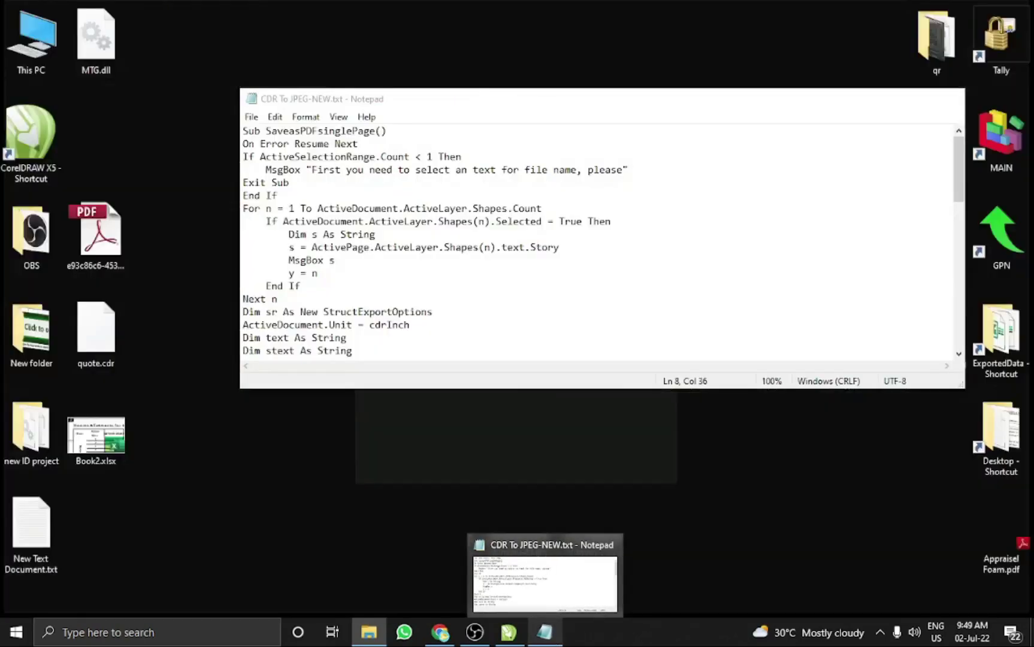
{"action": "mouse_move", "coordinate": [506, 638]}
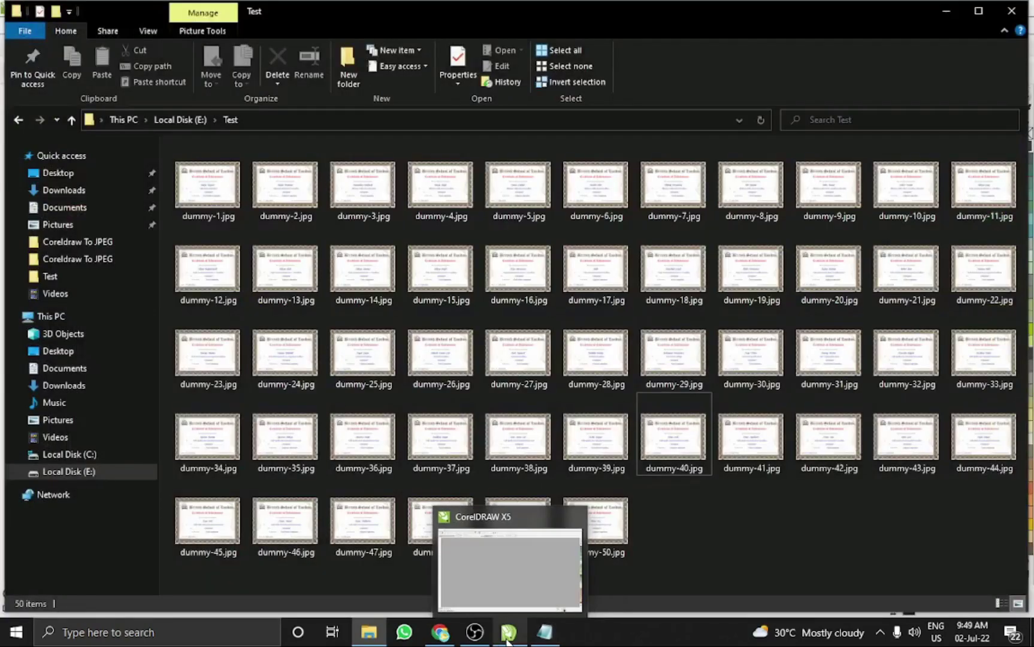
- Switch back to CorelDRAW and exit the File Converter
{"action": "left_click", "coordinate": [659, 464]}
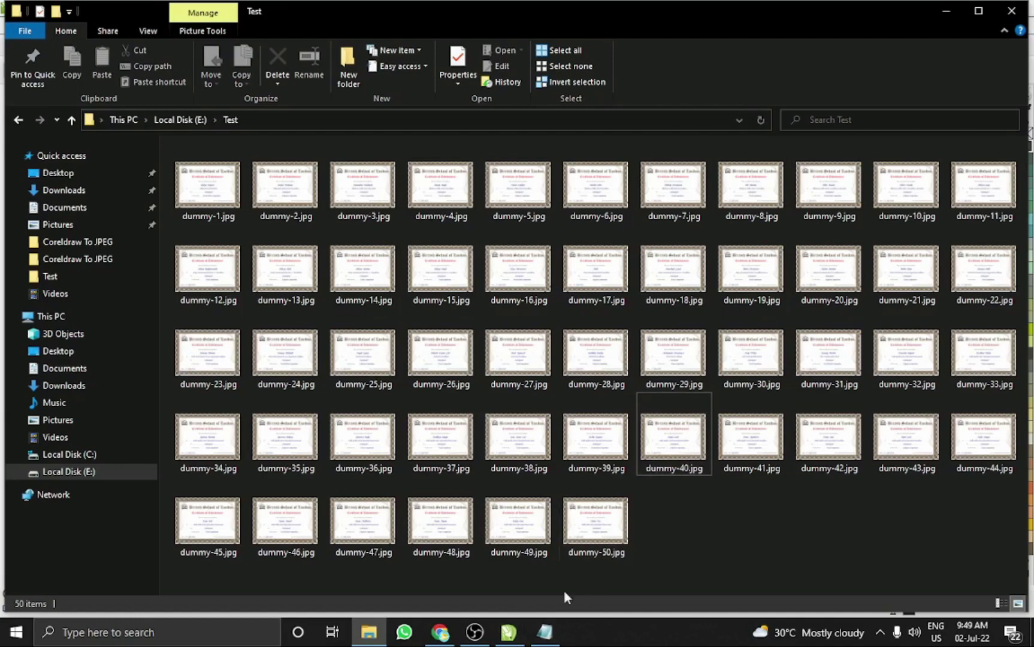
{"action": "mouse_move", "coordinate": [507, 636]}
{"action": "left_click", "coordinate": [507, 636]}
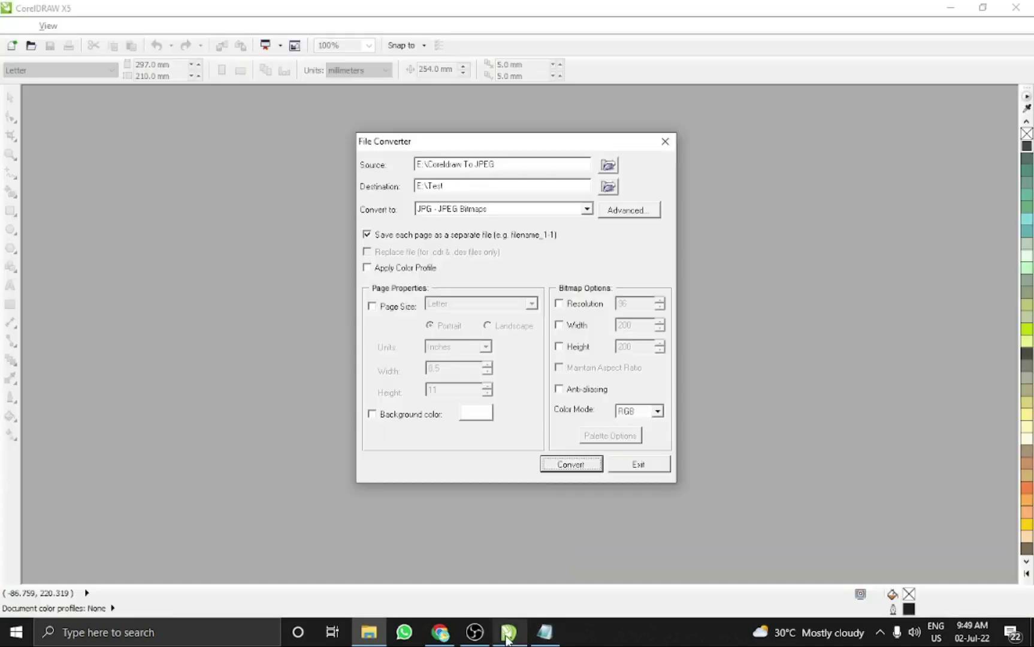
{"action": "left_click", "coordinate": [637, 463]}
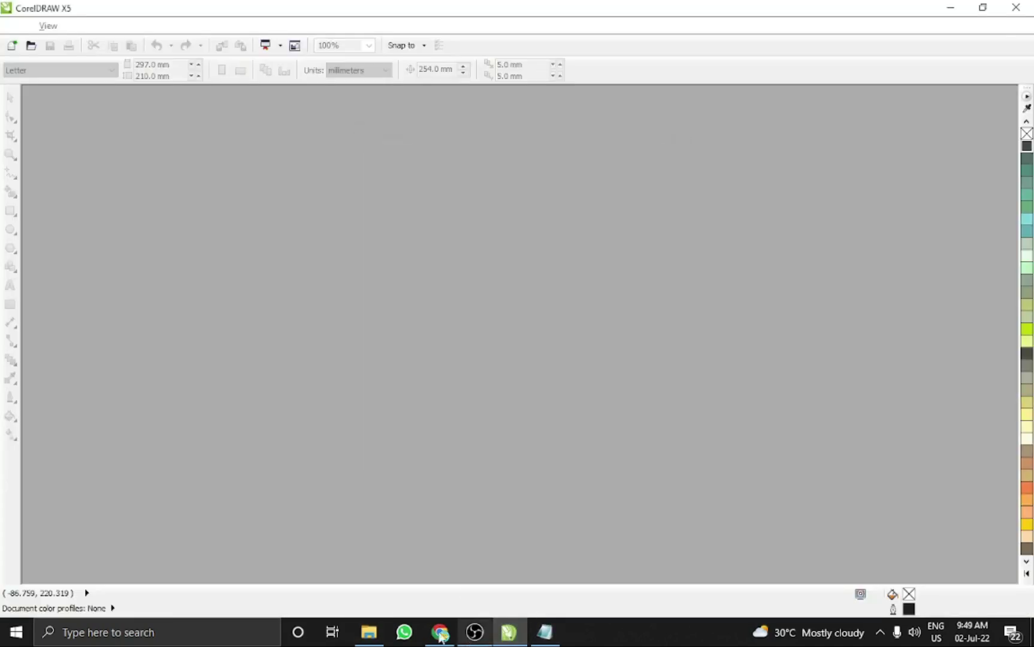
- Go to the Coreldraw To JPEG folder on Local Disk (E:) in File Explorer and open dummy.cdr in CorelDRAW
{"action": "left_click", "coordinate": [369, 632]}
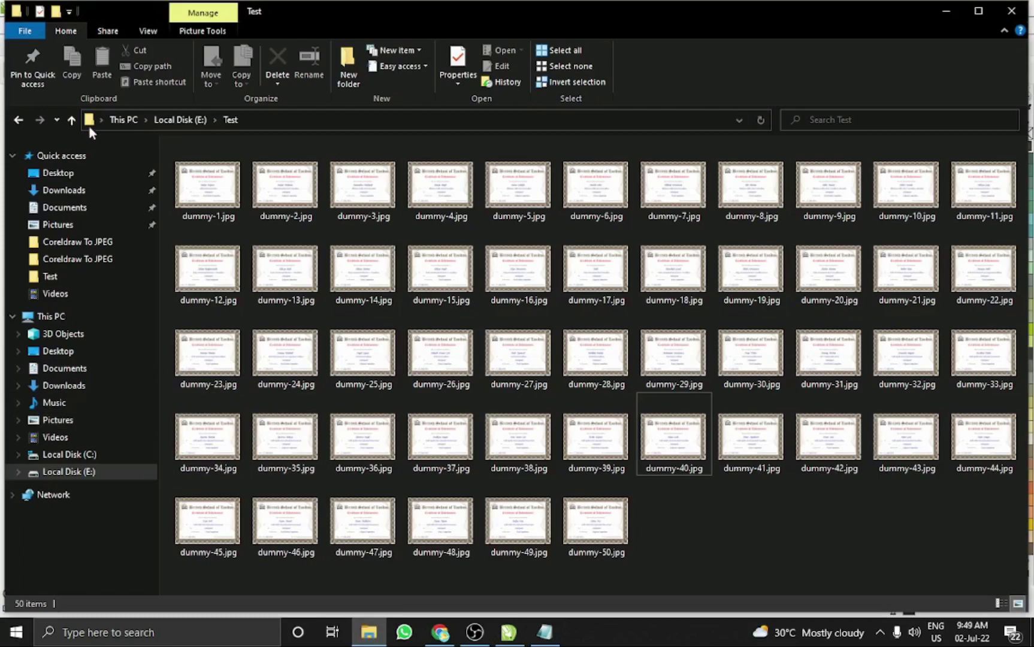
{"action": "left_click", "coordinate": [70, 118]}
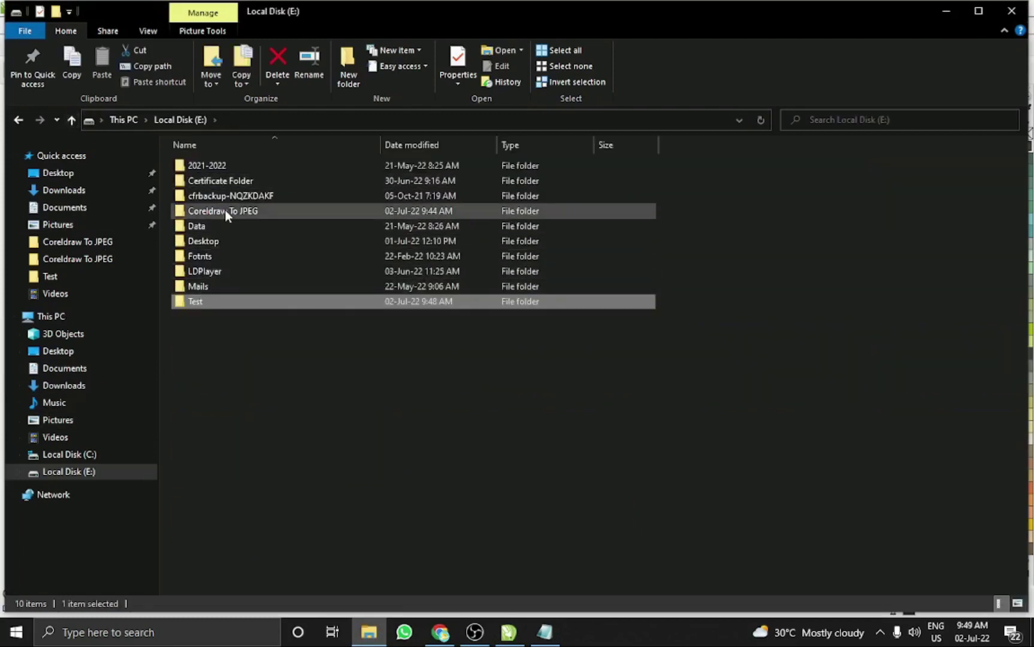
{"action": "double_click", "coordinate": [255, 211]}
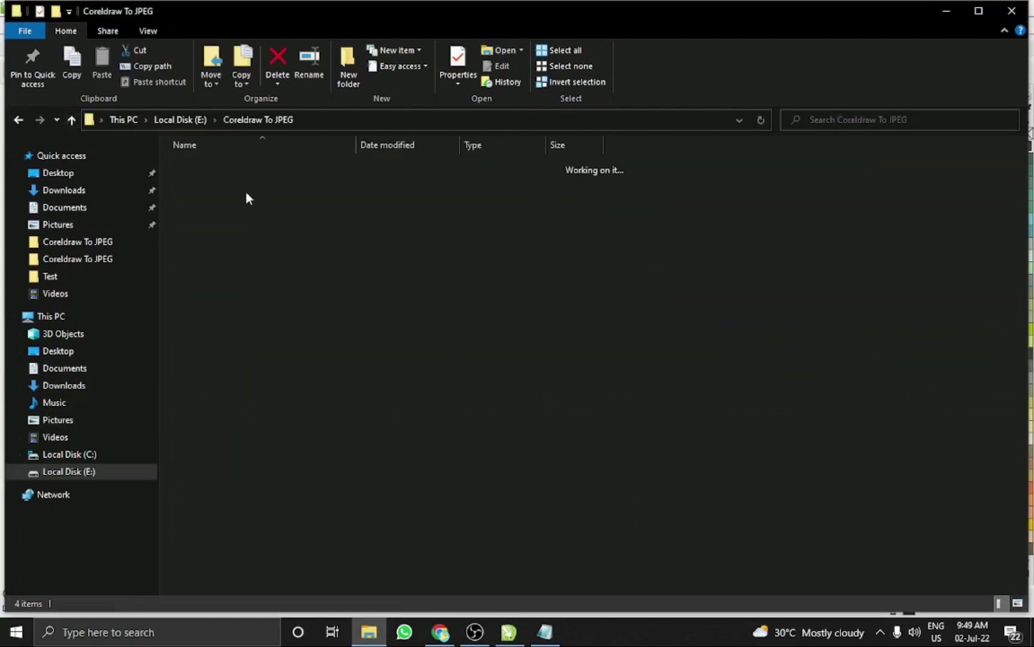
{"action": "double_click", "coordinate": [245, 210]}
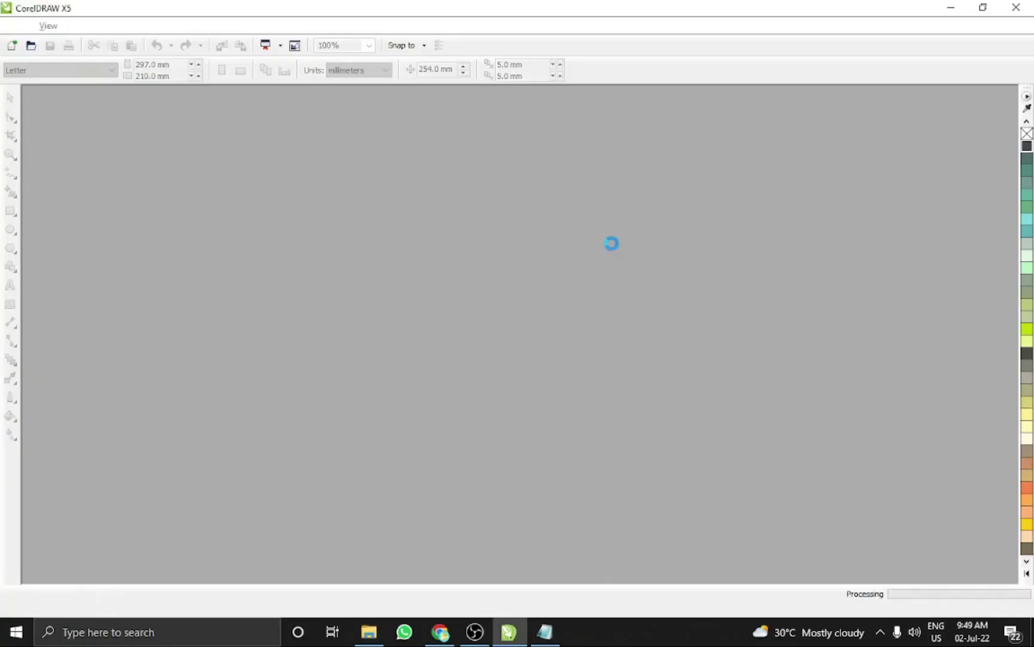
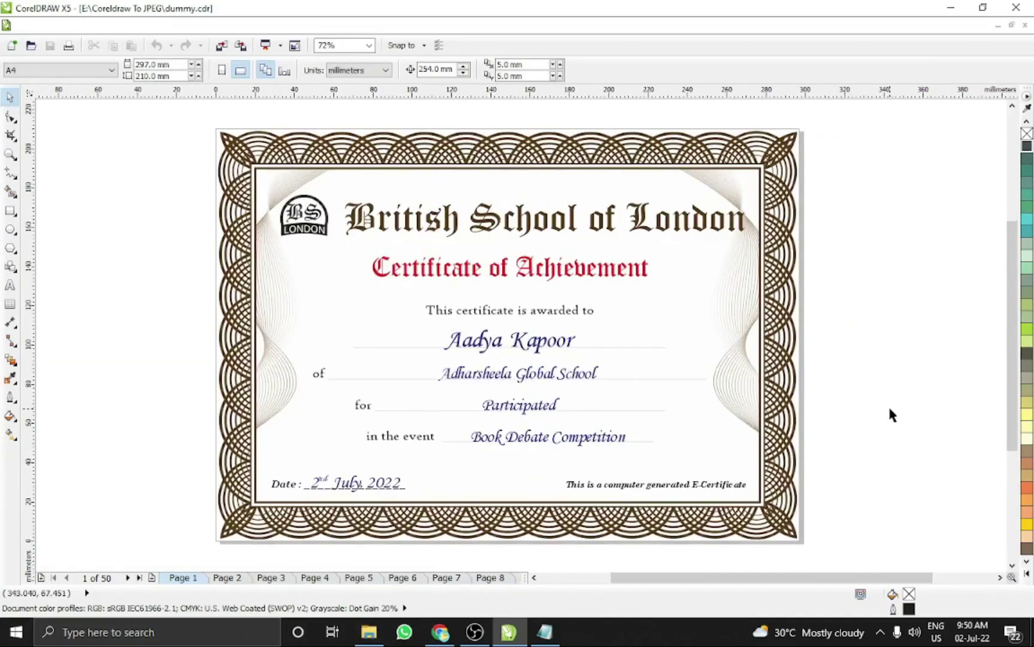
- Show the Macro Manager and open the ThisDocument code of VBAProject (dummy) for editing
{"action": "key", "text": "shift+alt+F11"}
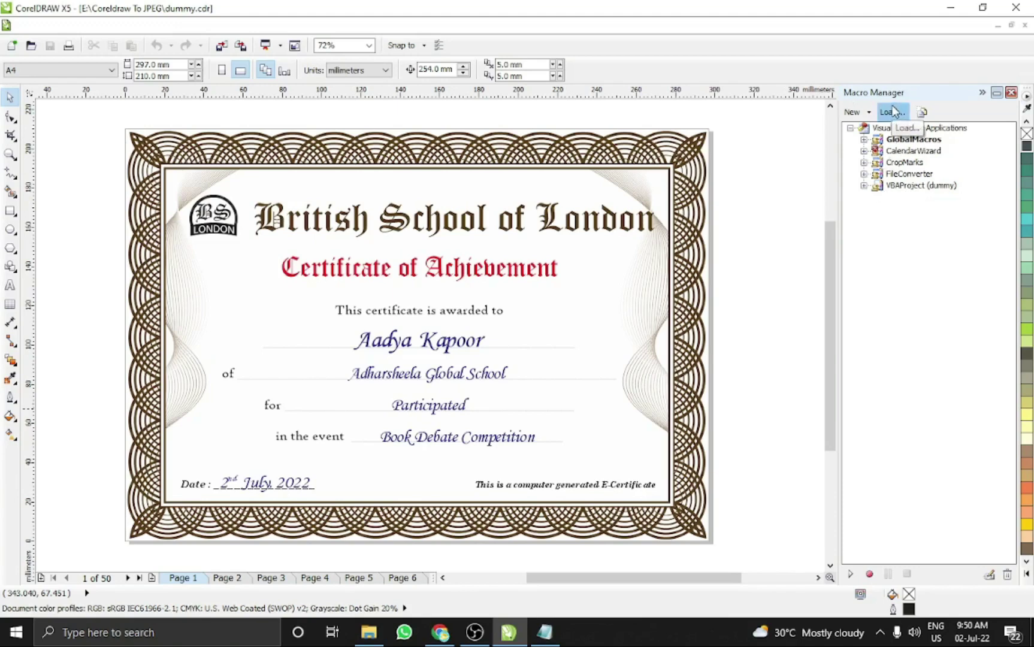
{"action": "left_click", "coordinate": [932, 188]}
{"action": "double_click", "coordinate": [932, 188]}
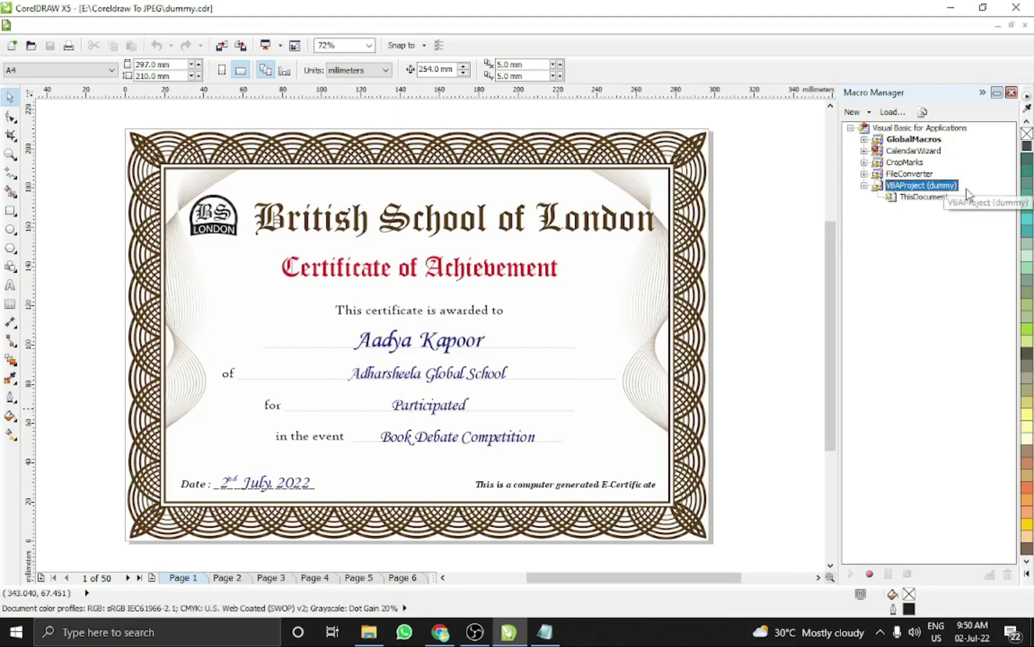
{"action": "left_click", "coordinate": [932, 202]}
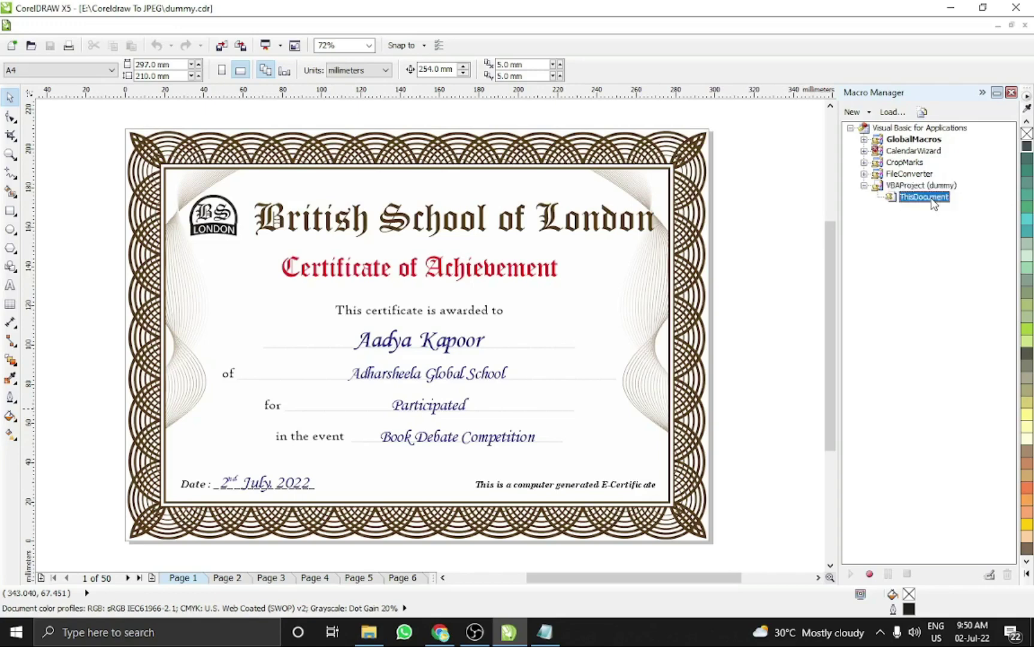
{"action": "right_click", "coordinate": [933, 202]}
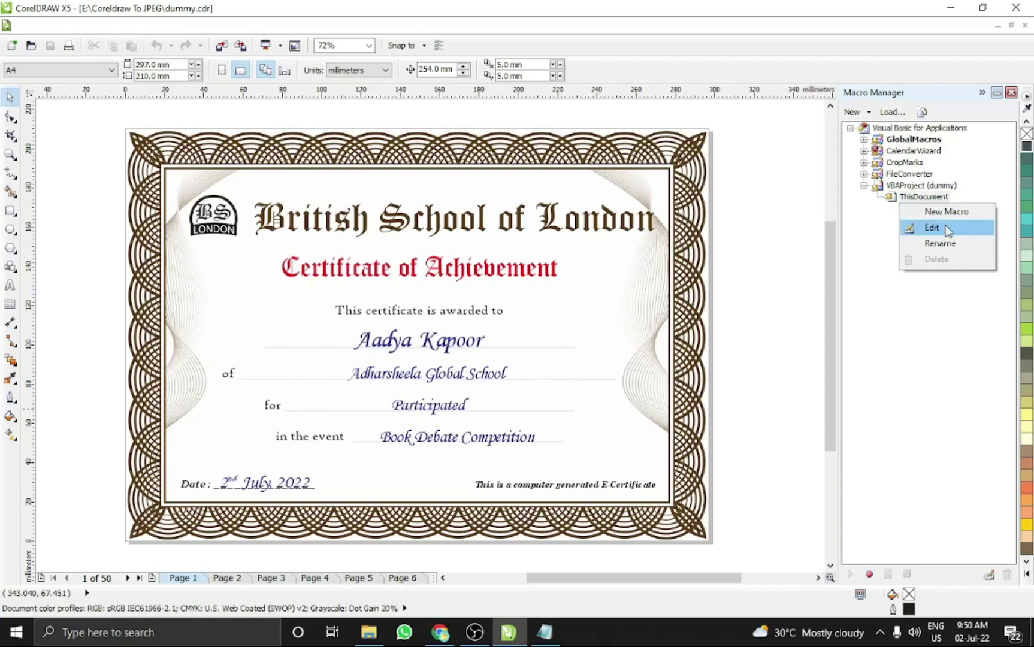
{"action": "left_click", "coordinate": [947, 232]}
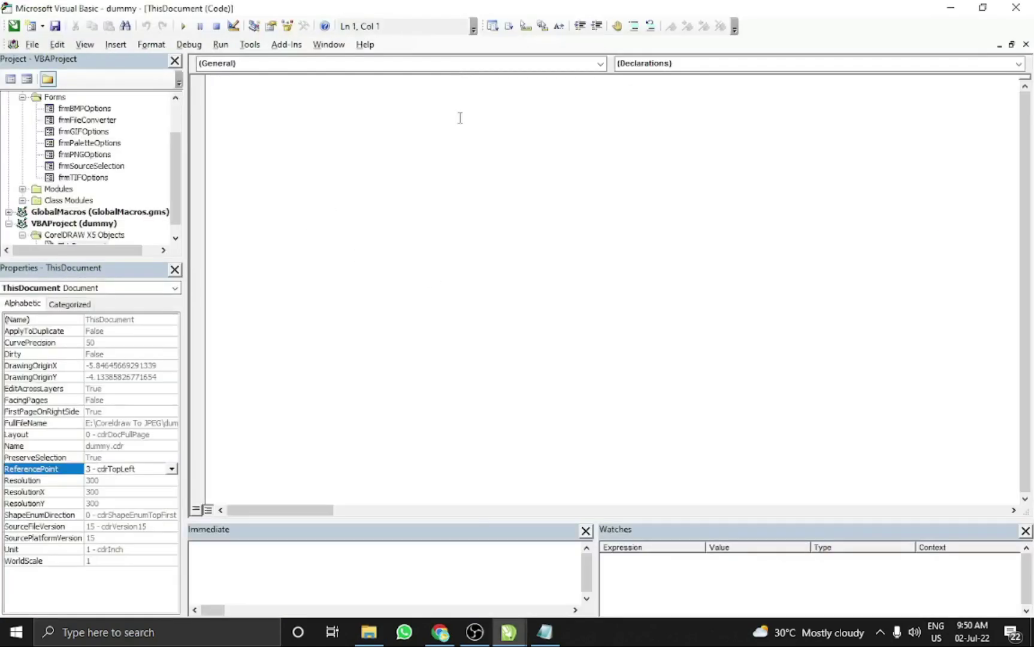
- Copy the whole macro code from CDR To JPEG-NEW.txt in Notepad into the empty ThisDocument code window, and close the Visual Basic editor
{"action": "left_click", "coordinate": [544, 632]}
{"action": "key", "text": "ctrl+a"}
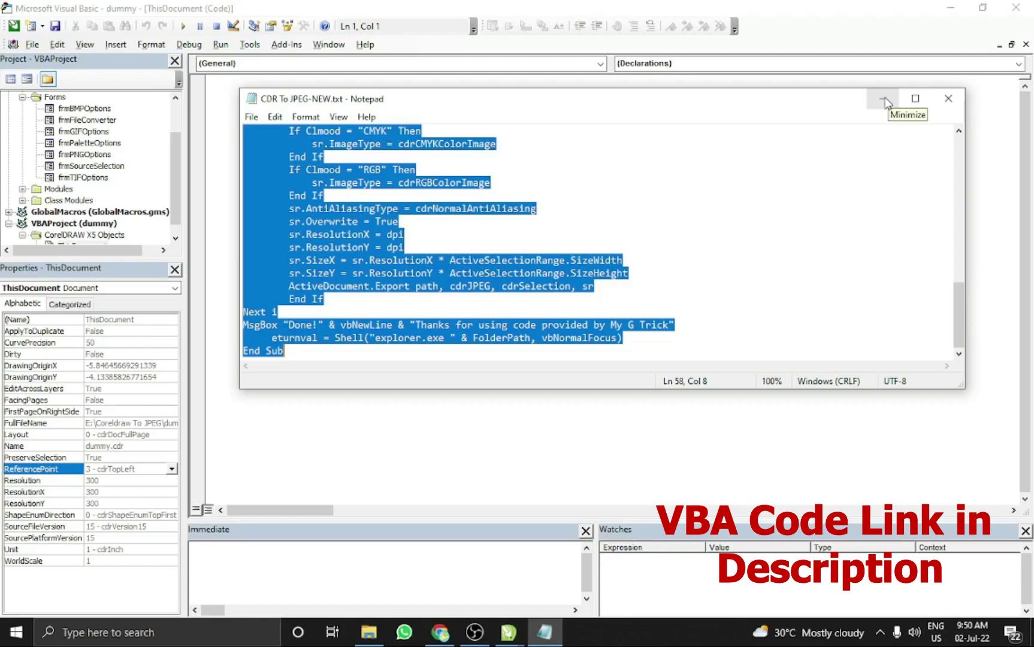
{"action": "left_click", "coordinate": [589, 185]}
{"action": "key", "text": "ctrl+Home"}
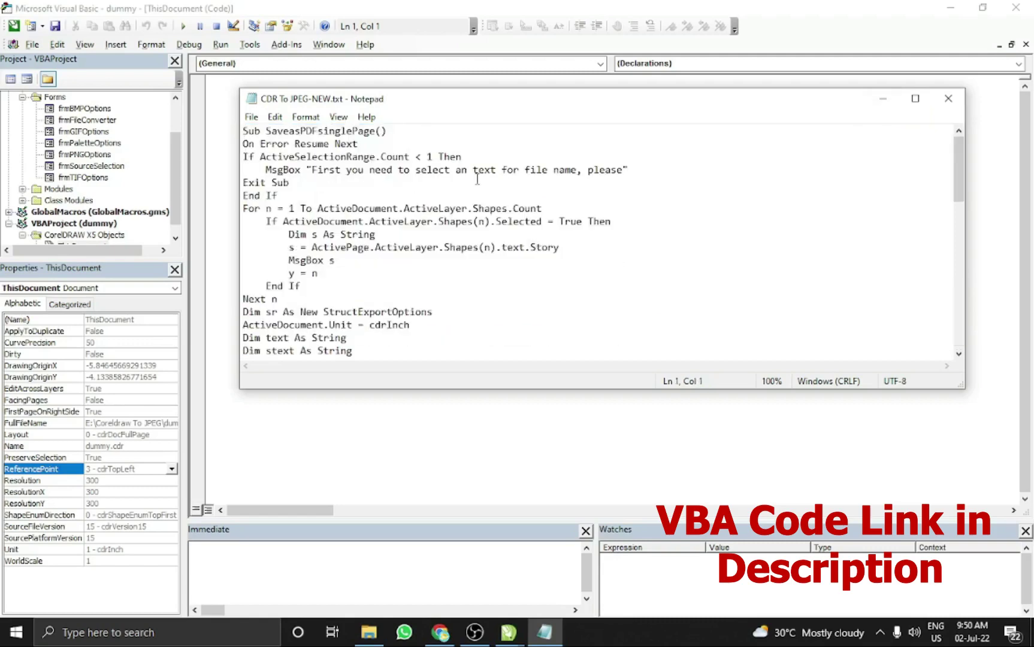
{"action": "left_click", "coordinate": [880, 98]}
{"action": "key", "text": "ctrl+v"}
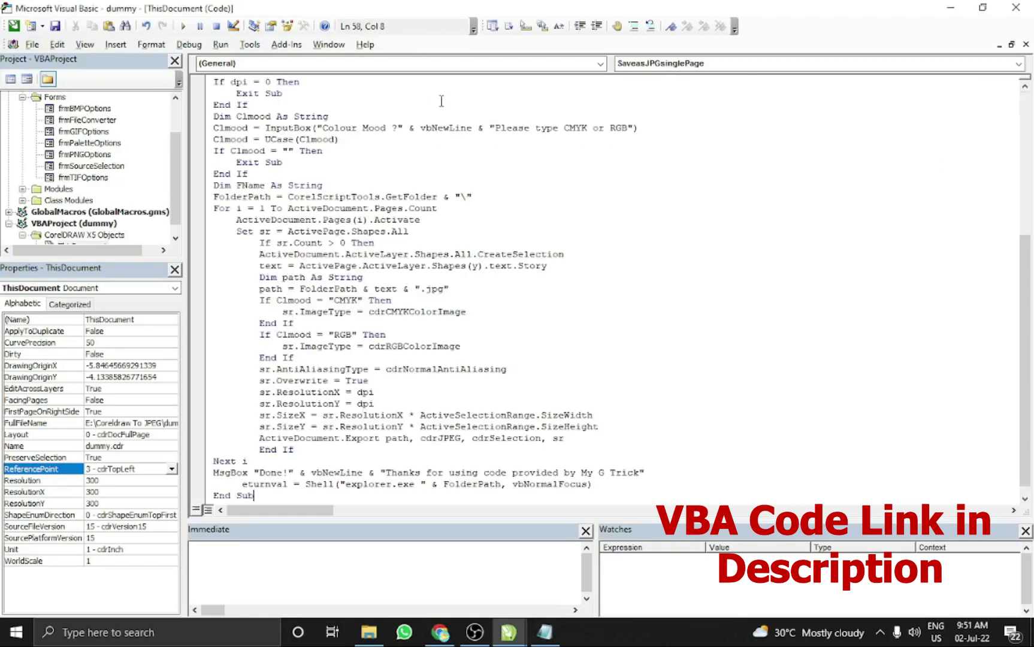
{"action": "left_click", "coordinate": [1016, 8]}
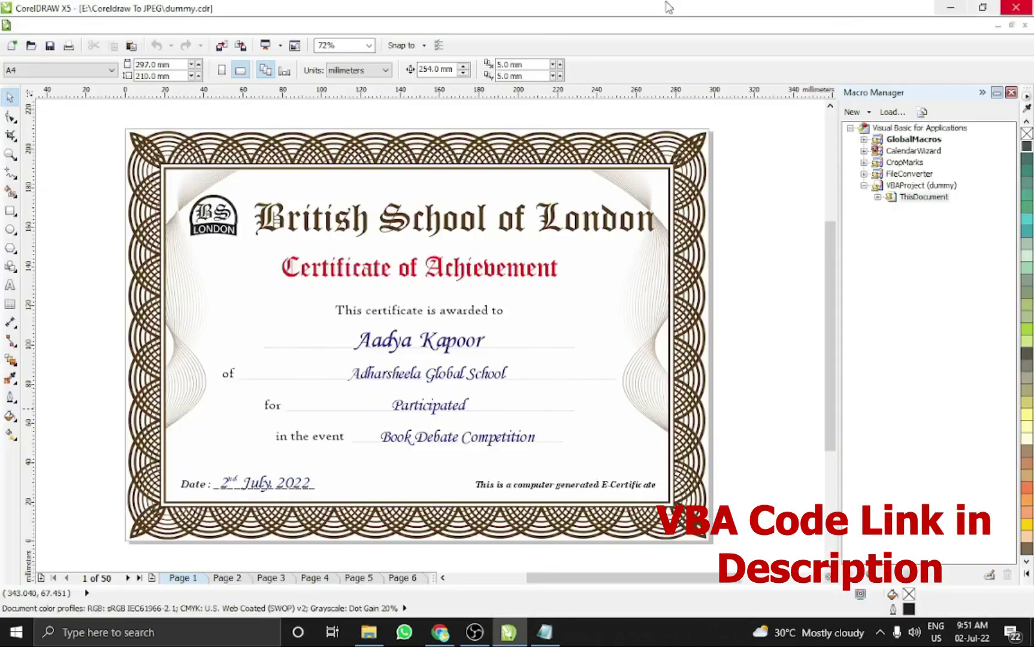
- Expand ThisDocument and try to run the SaveasJPGsinglePage macro with nothing selected on the page, dismissing the message
{"action": "double_click", "coordinate": [905, 199]}
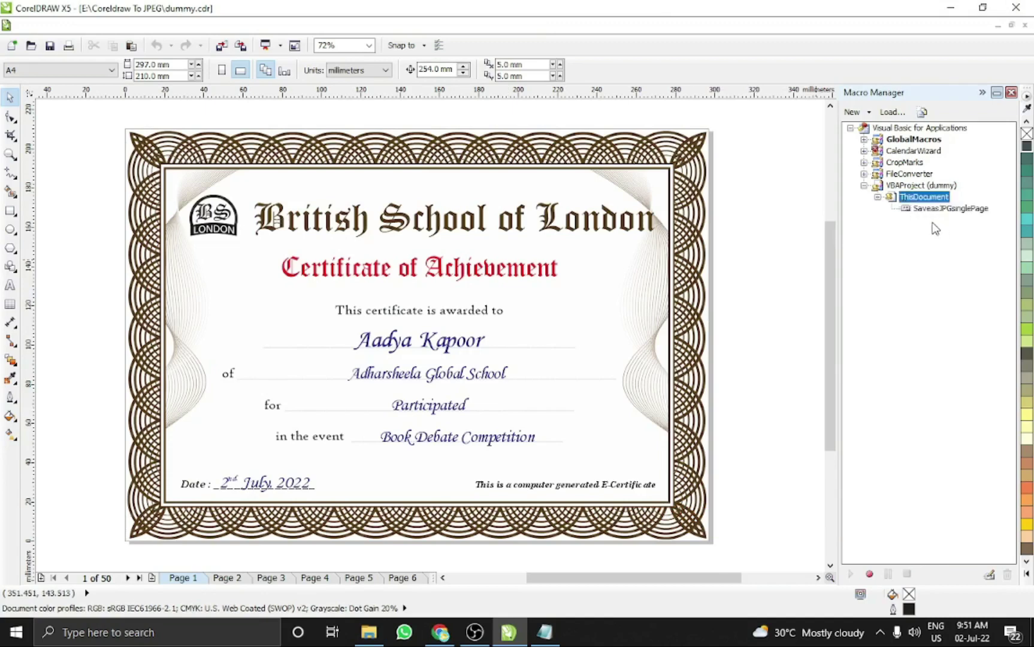
{"action": "left_click", "coordinate": [978, 209]}
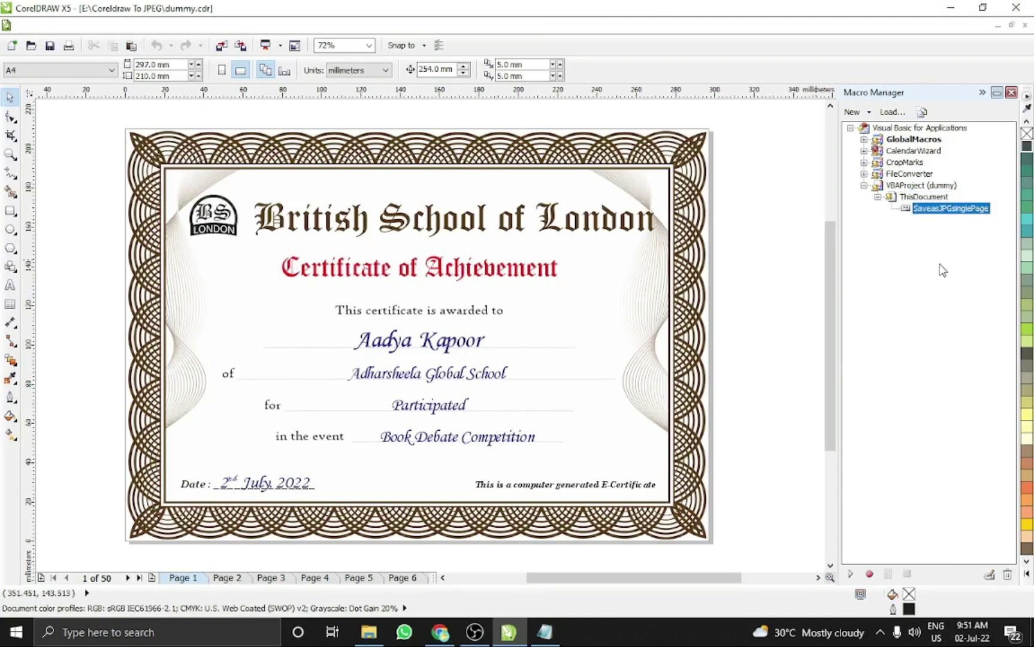
{"action": "double_click", "coordinate": [939, 209]}
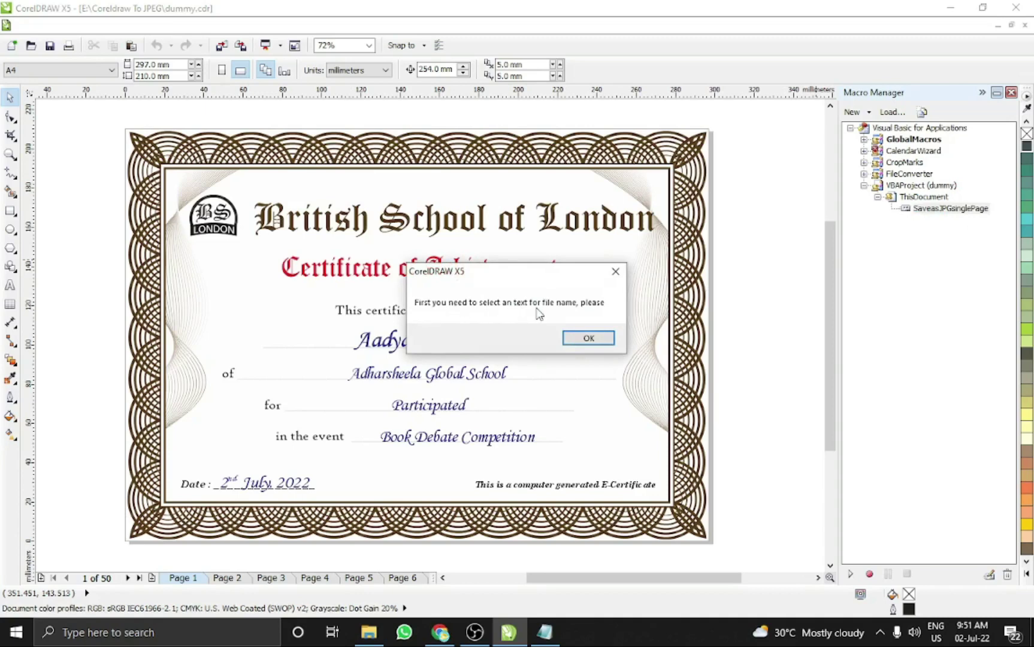
{"action": "left_click", "coordinate": [588, 337]}
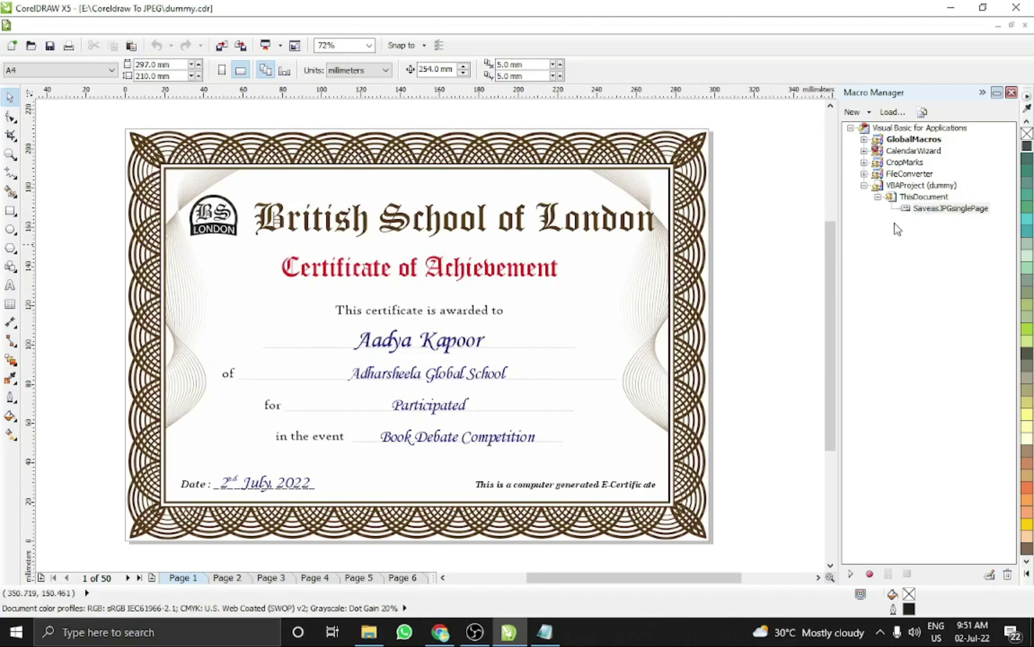
- Select the recipient's name text on the page 1 certificate as the source for the file names
{"action": "left_click", "coordinate": [449, 346]}
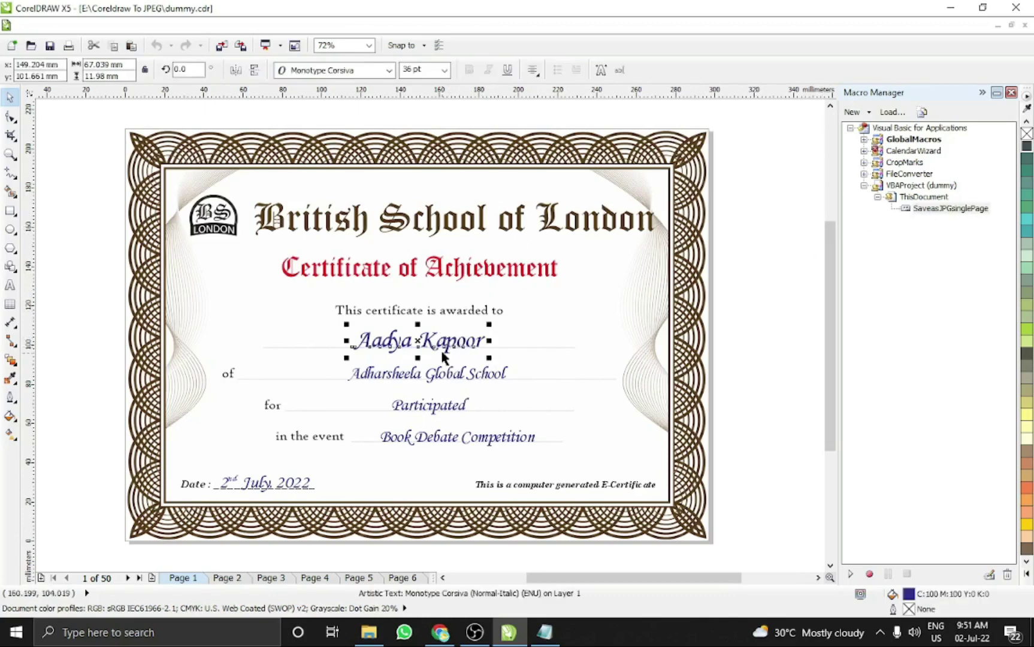
{"action": "left_click", "coordinate": [453, 374]}
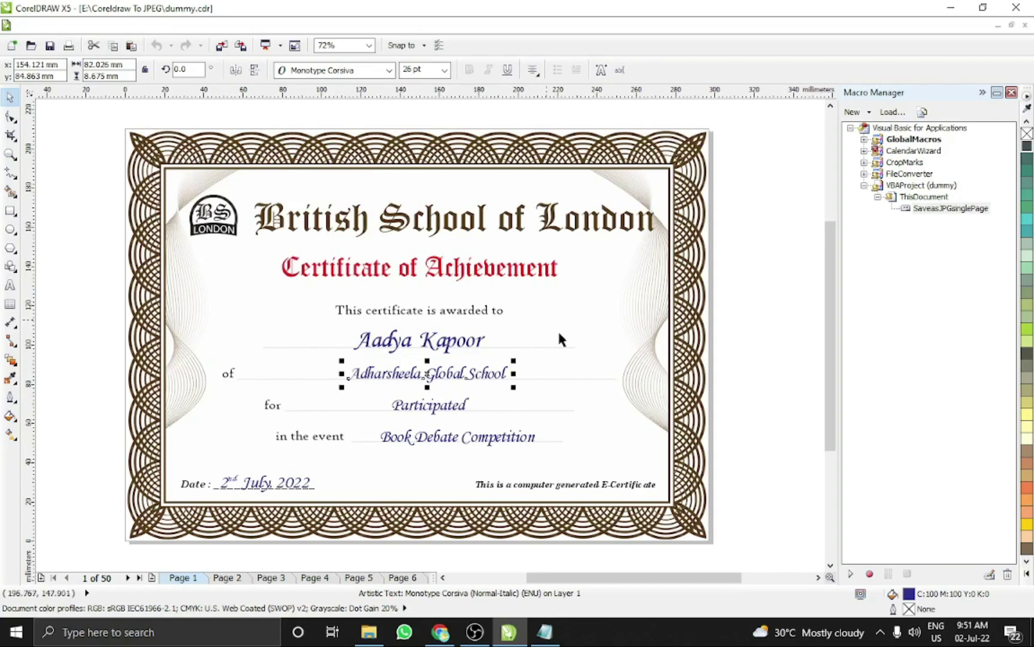
{"action": "left_click", "coordinate": [449, 347]}
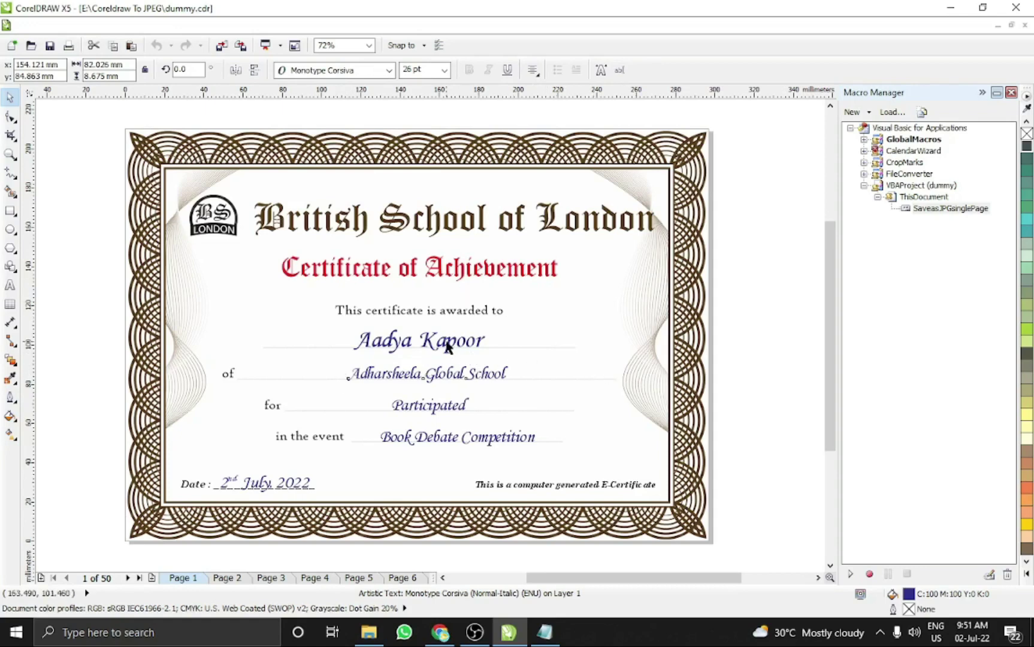
{"action": "left_click", "coordinate": [377, 359], "text": "ctrl"}
{"action": "left_click", "coordinate": [371, 348], "text": "ctrl"}
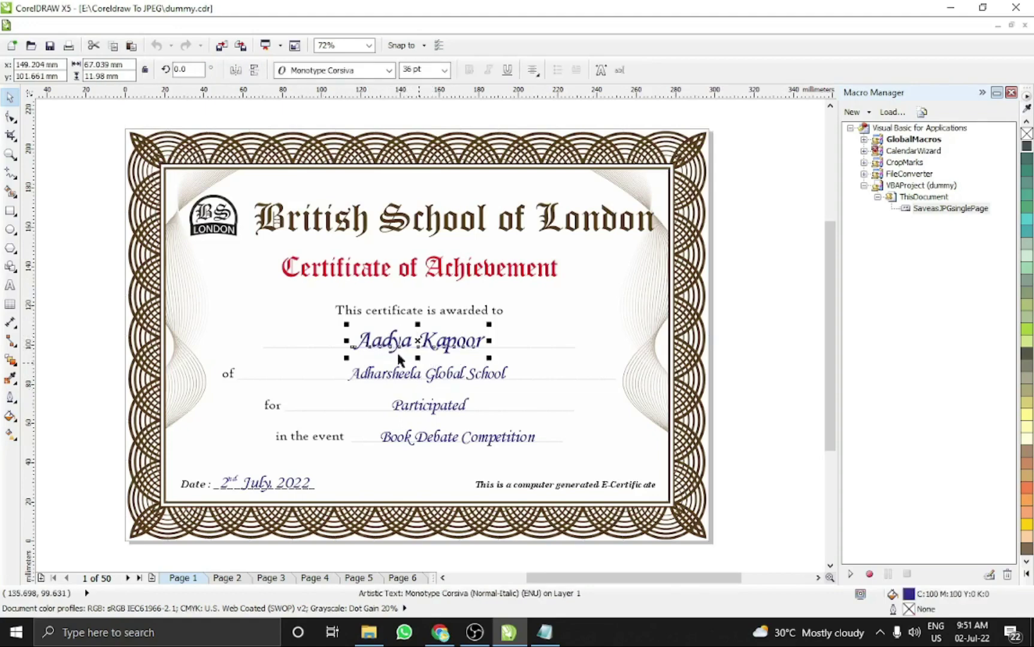
- Run the SaveasJPGsinglePage macro, accept the recipient's name, and enter a resolution of 150 DPI and the CMYK colour mode
{"action": "double_click", "coordinate": [932, 209]}
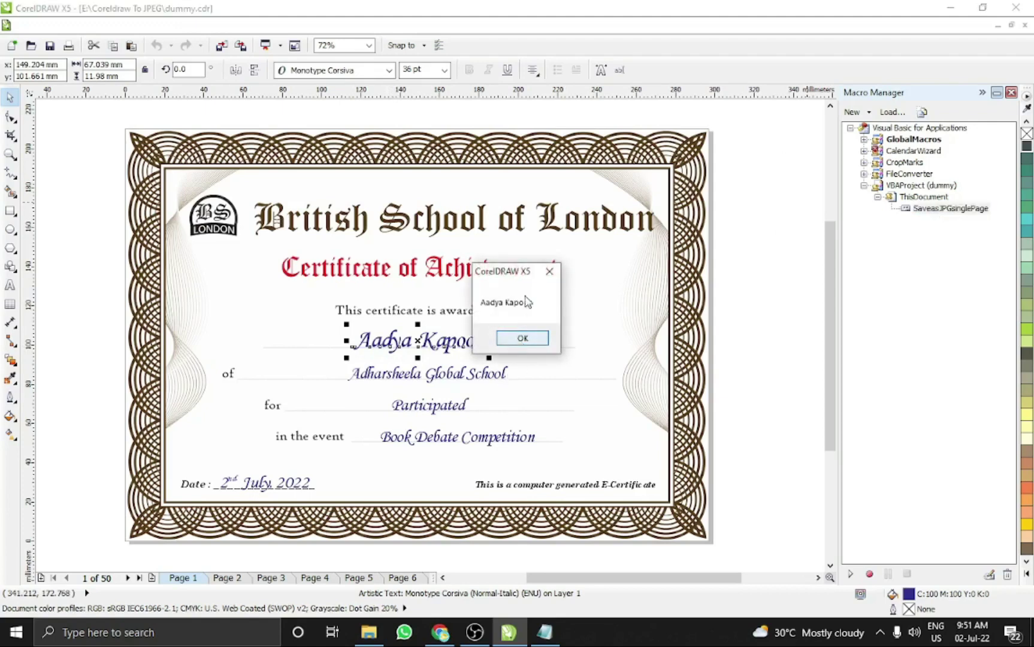
{"action": "left_click_drag", "start_coordinate": [526, 272], "coordinate": [634, 200]}
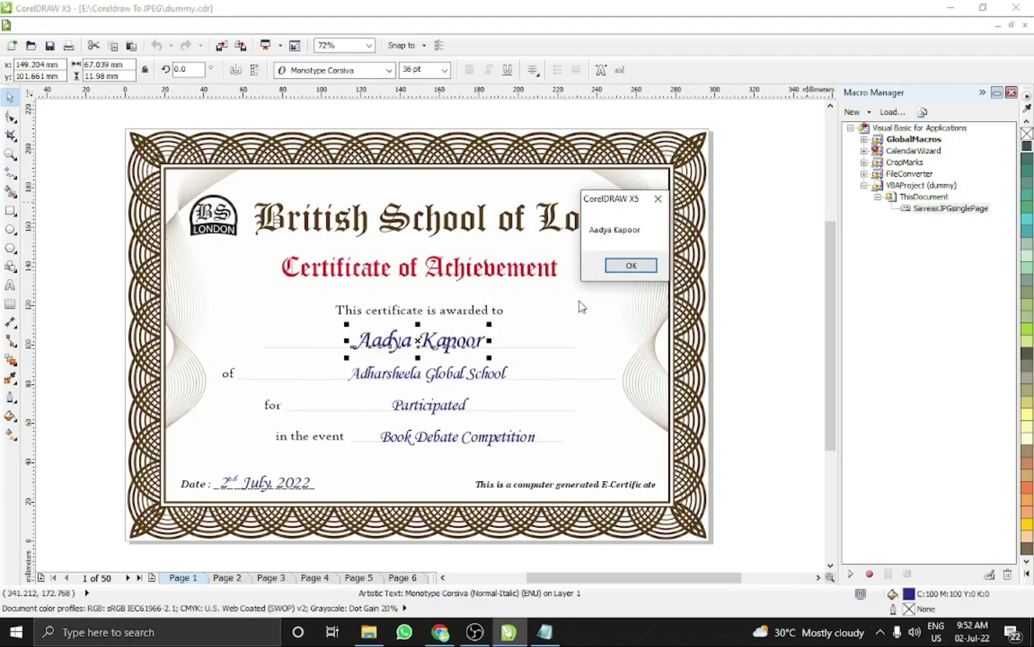
{"action": "left_click", "coordinate": [630, 266]}
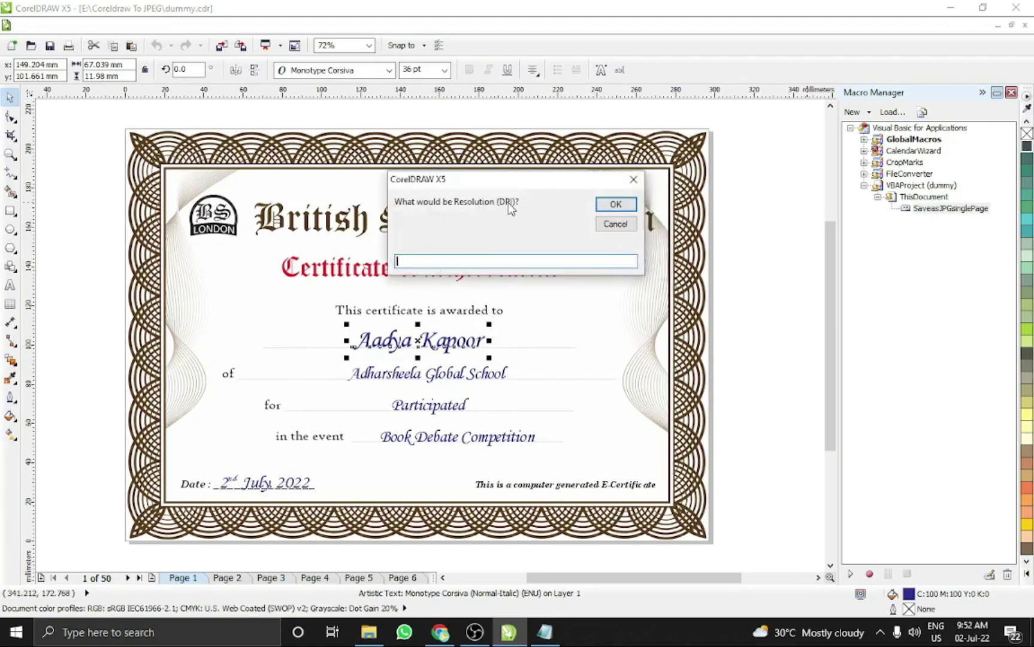
{"action": "left_click_drag", "start_coordinate": [509, 180], "coordinate": [455, 187]}
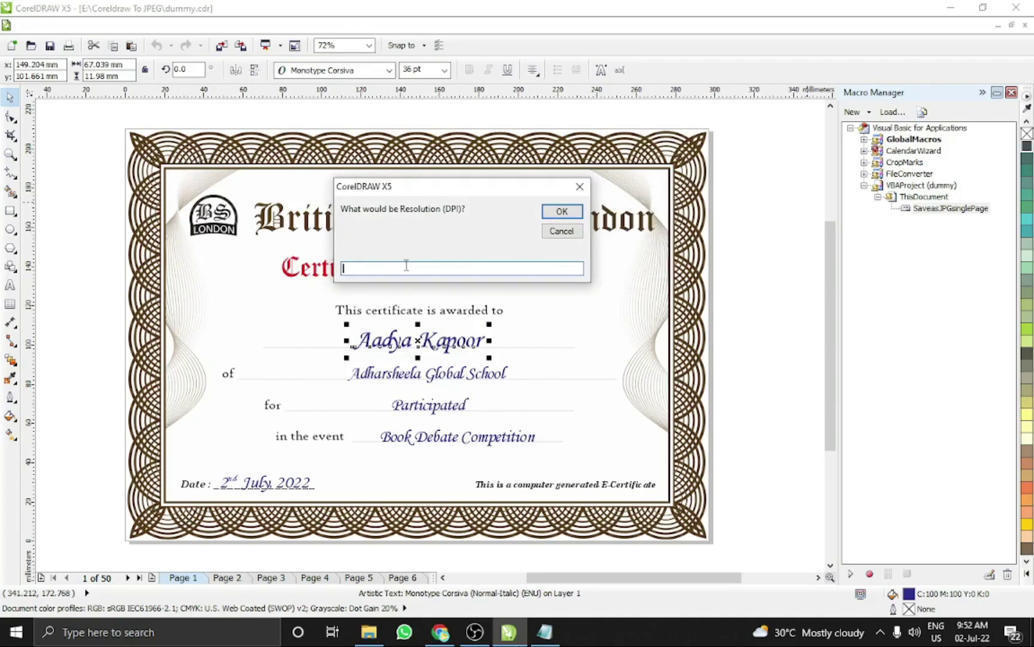
{"action": "type", "text": "150"}
{"action": "left_click", "coordinate": [562, 212]}
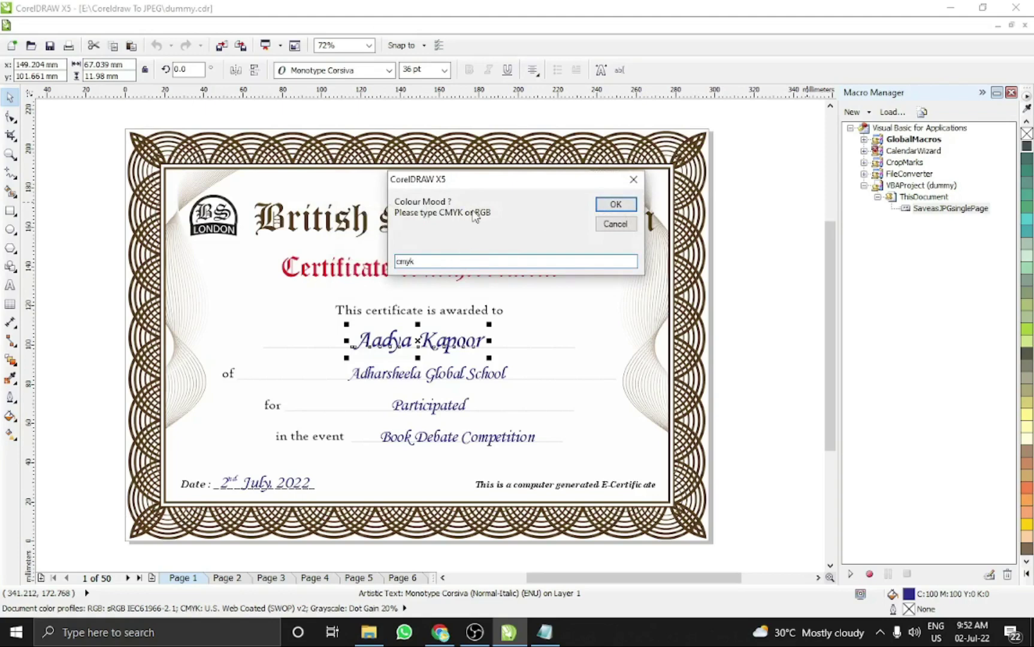
{"action": "left_click", "coordinate": [614, 205]}
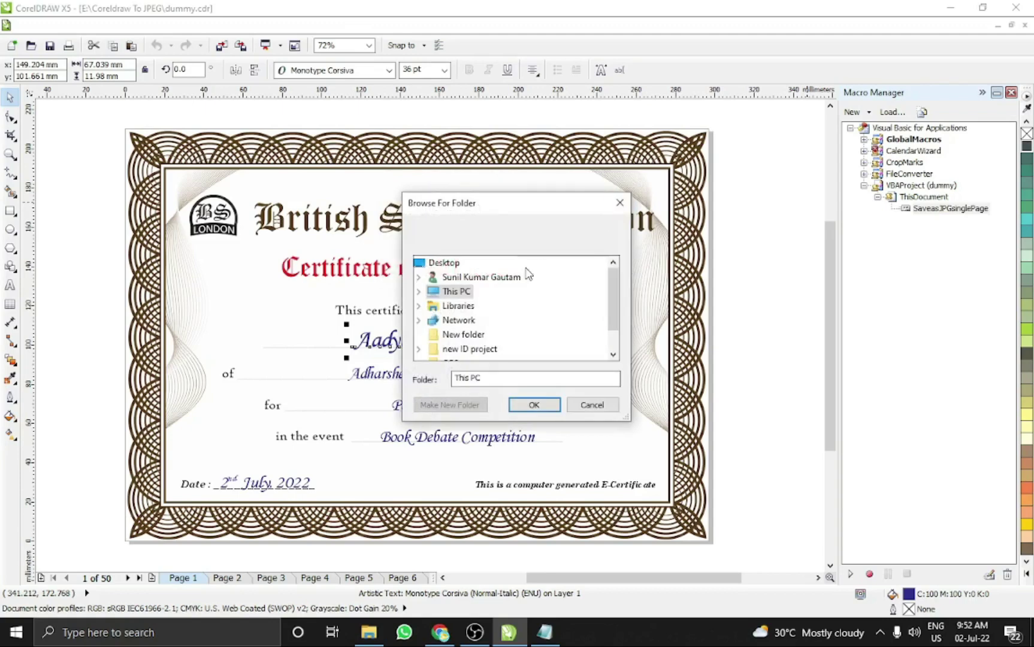
- Choose the Test folder on Local Disk (E:) as the macro's output folder and export all pages as JPGs
{"action": "scroll", "coordinate": [499, 330], "scroll_direction": "down", "scroll_amount": 1}
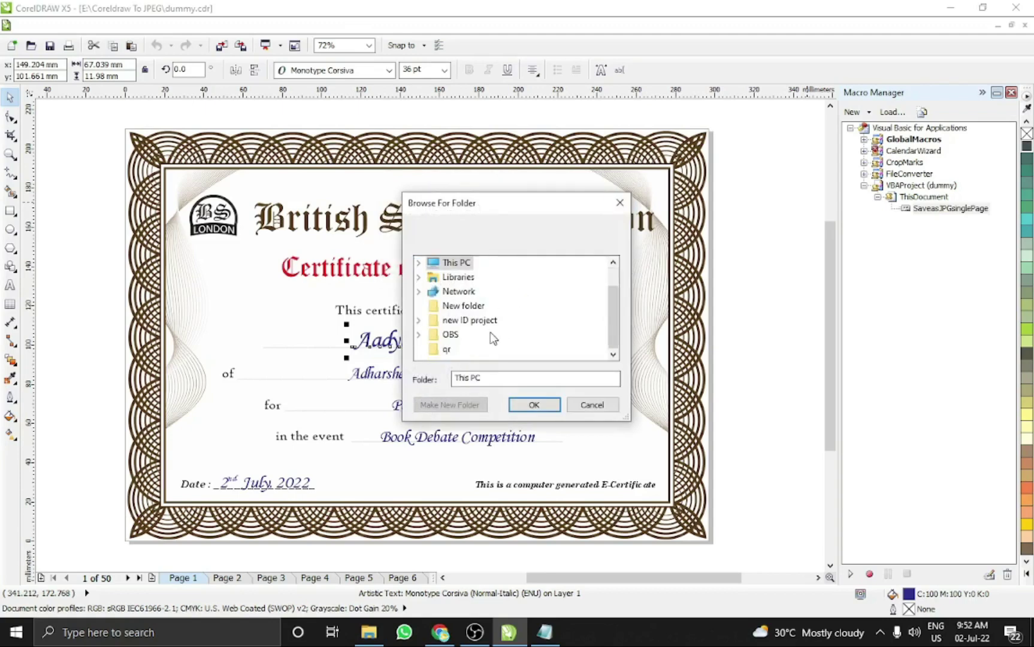
{"action": "scroll", "coordinate": [488, 340], "scroll_direction": "up", "scroll_amount": 1}
{"action": "double_click", "coordinate": [453, 293]}
{"action": "scroll", "coordinate": [496, 320], "scroll_direction": "down", "scroll_amount": 3}
{"action": "scroll", "coordinate": [482, 309], "scroll_direction": "up", "scroll_amount": 1}
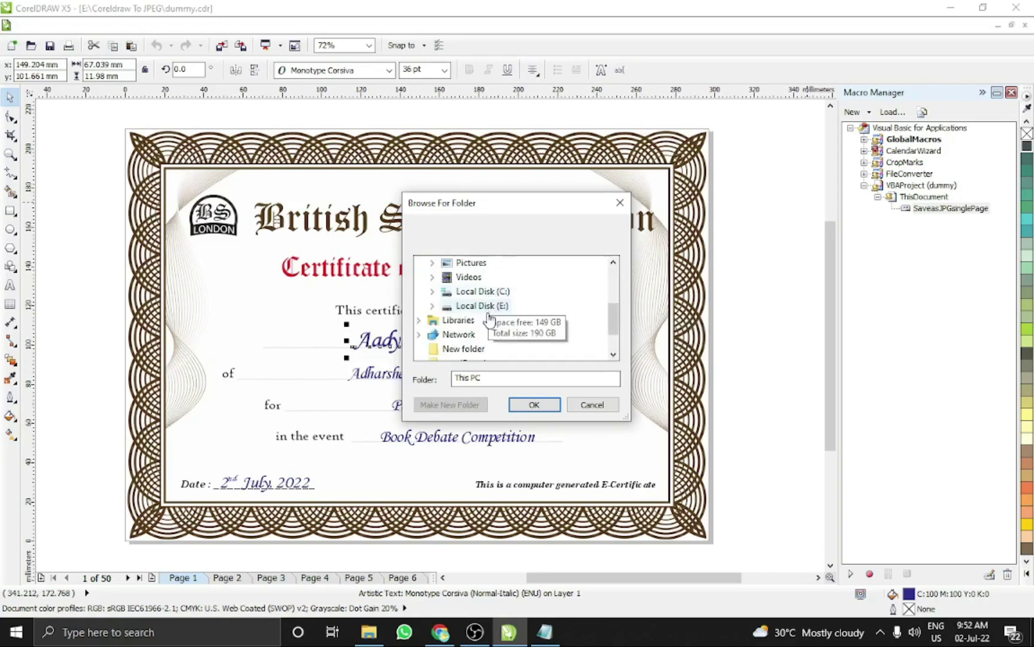
{"action": "double_click", "coordinate": [481, 306]}
{"action": "scroll", "coordinate": [476, 324], "scroll_direction": "down", "scroll_amount": 5}
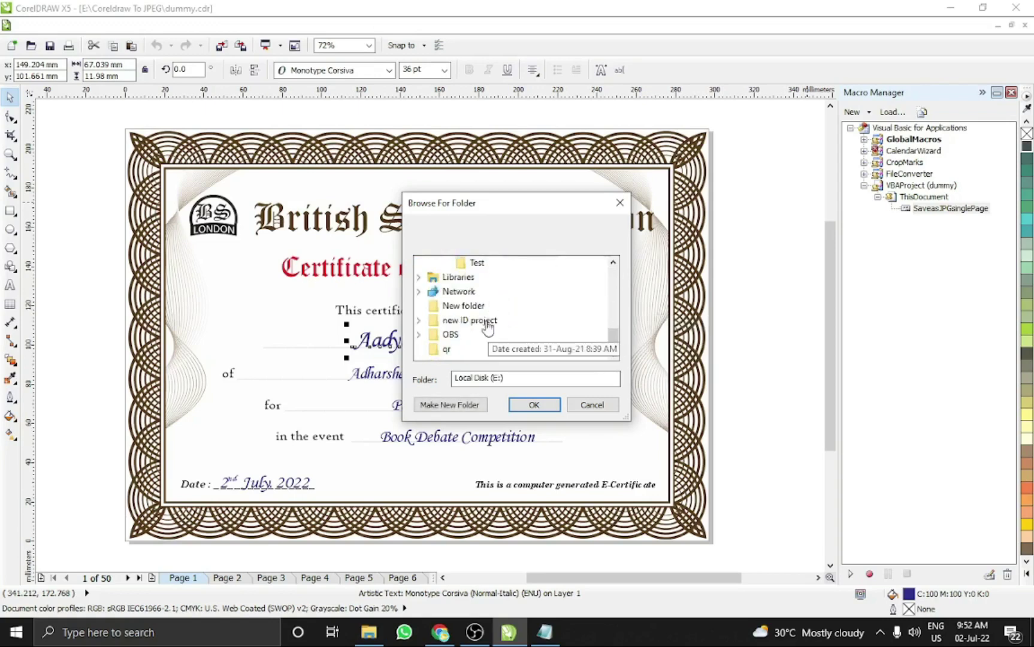
{"action": "left_click", "coordinate": [477, 263]}
{"action": "left_click", "coordinate": [534, 405]}
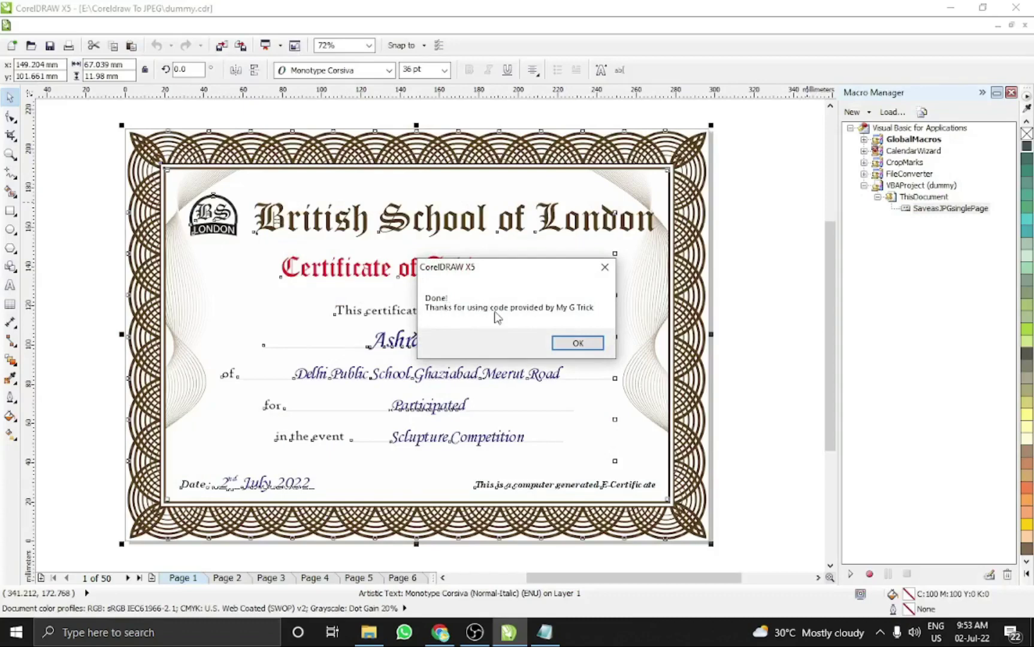
- Dismiss the macro's completion message and switch to the Test folder in File Explorer to look over the exported JPGs
{"action": "left_click", "coordinate": [577, 343]}
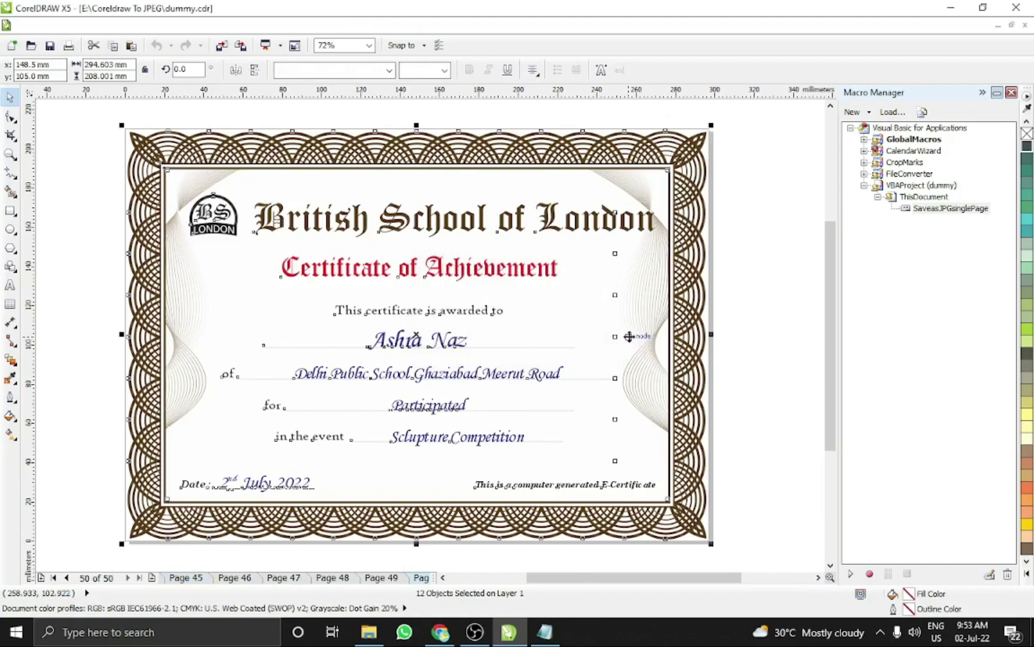
{"action": "key", "text": "alt+Tab"}
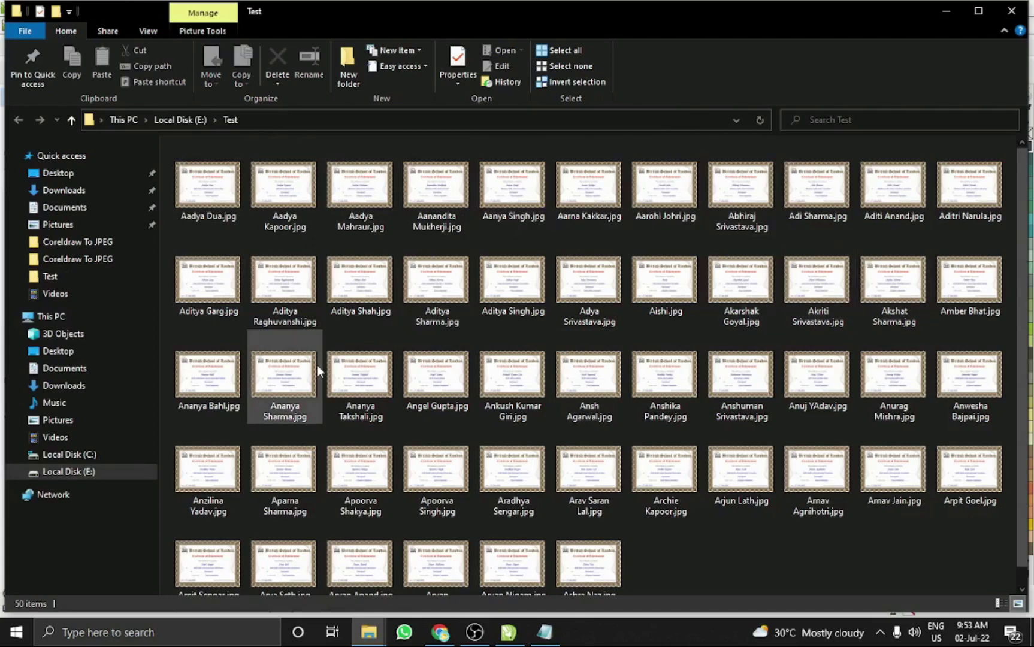
{"action": "left_click", "coordinate": [431, 492]}
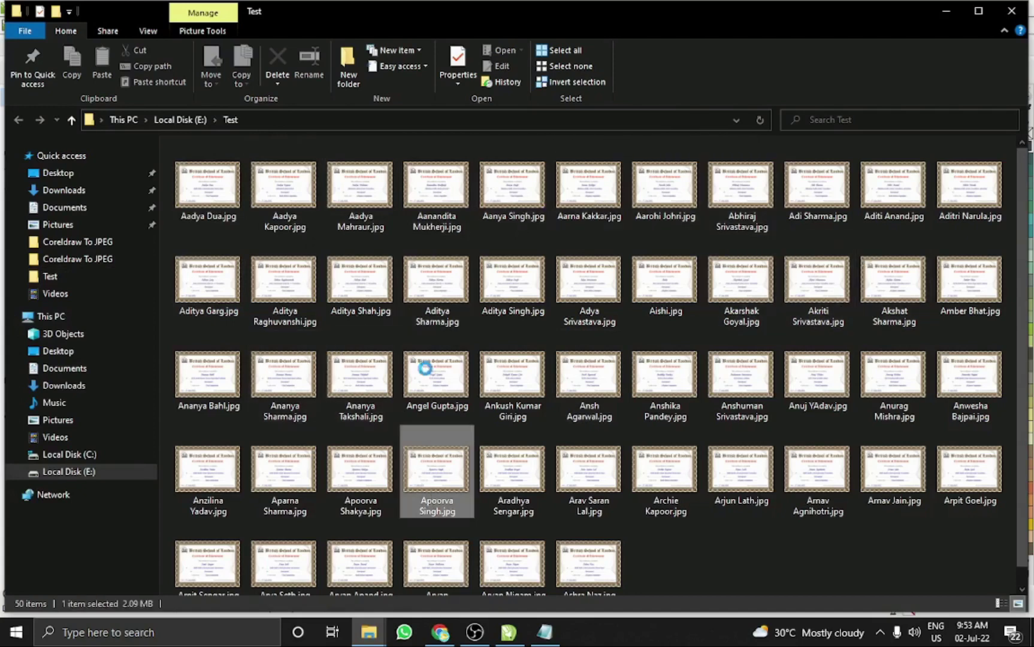
{"action": "scroll", "coordinate": [712, 567], "scroll_direction": "down", "scroll_amount": 1}
{"action": "left_click", "coordinate": [713, 568]}
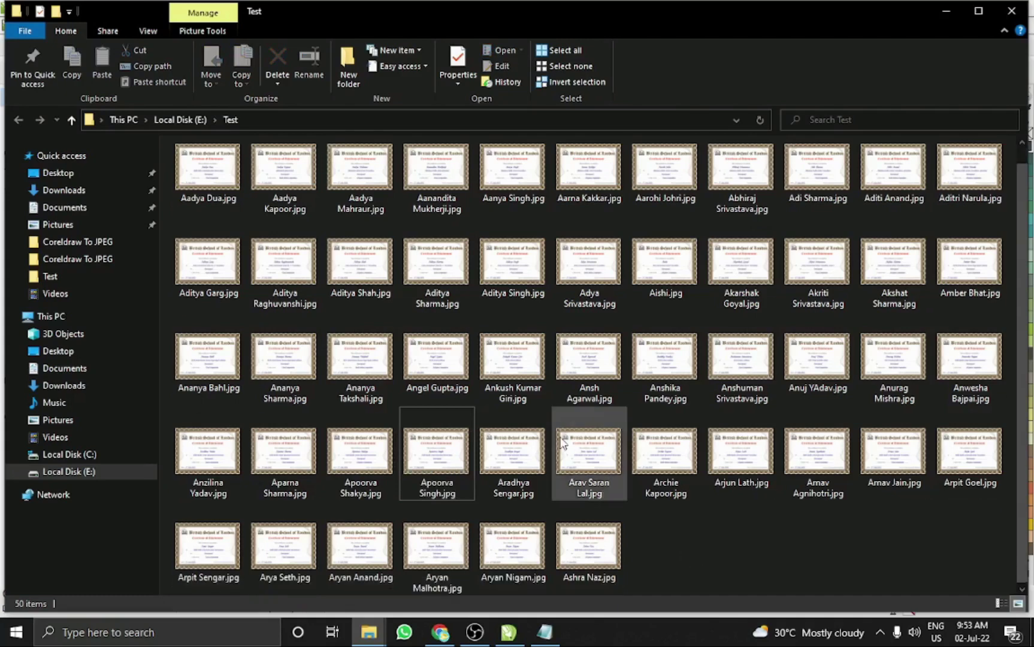
{"action": "scroll", "coordinate": [419, 336], "scroll_direction": "up", "scroll_amount": 1}
- Open the first two exported certificate JPGs one after the other to check them, closing each image
{"action": "key", "text": "Home"}
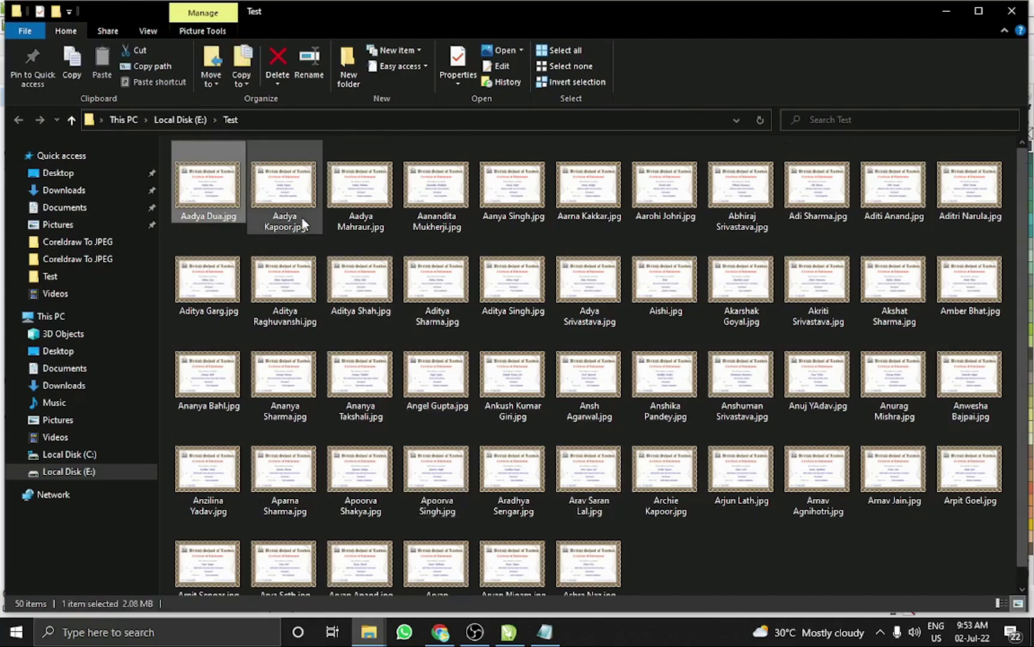
{"action": "key", "text": "Return"}
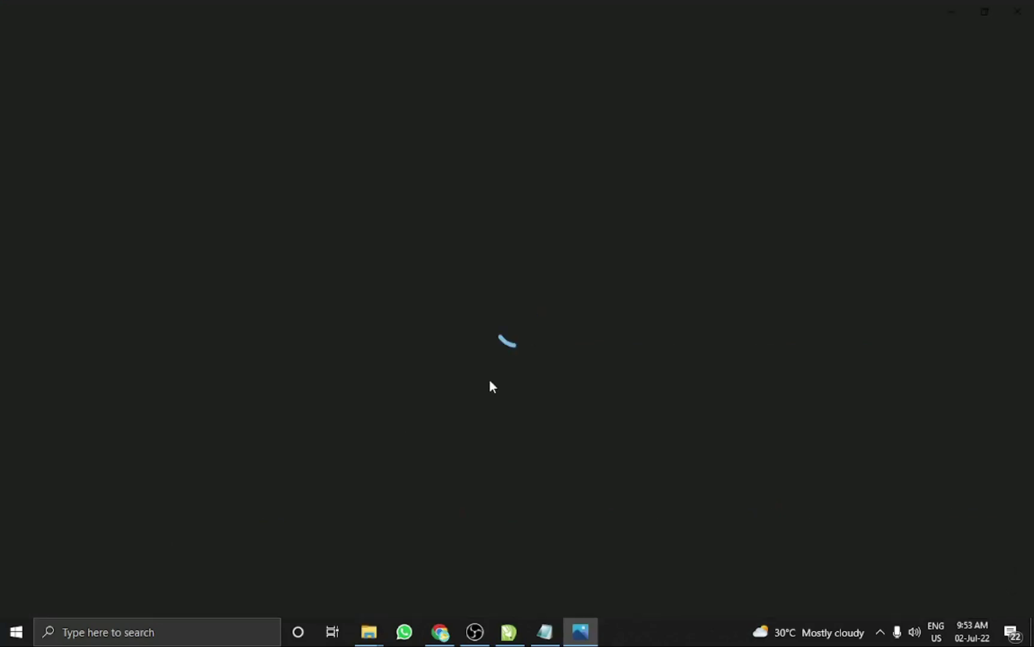
{"action": "key", "text": "alt+F4"}
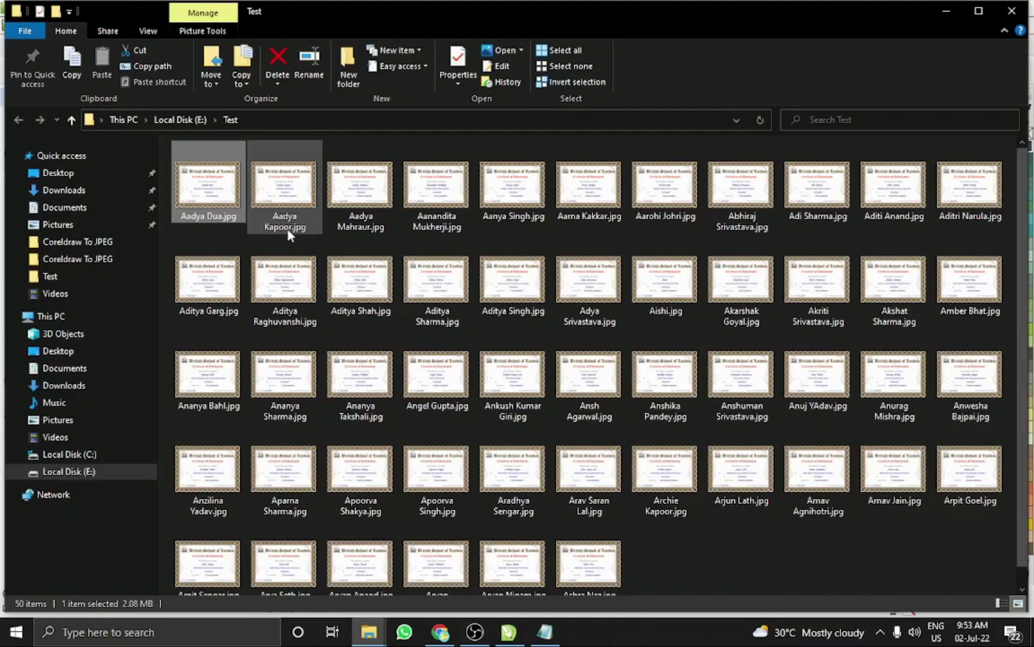
{"action": "left_click", "coordinate": [289, 184]}
{"action": "double_click", "coordinate": [284, 180]}
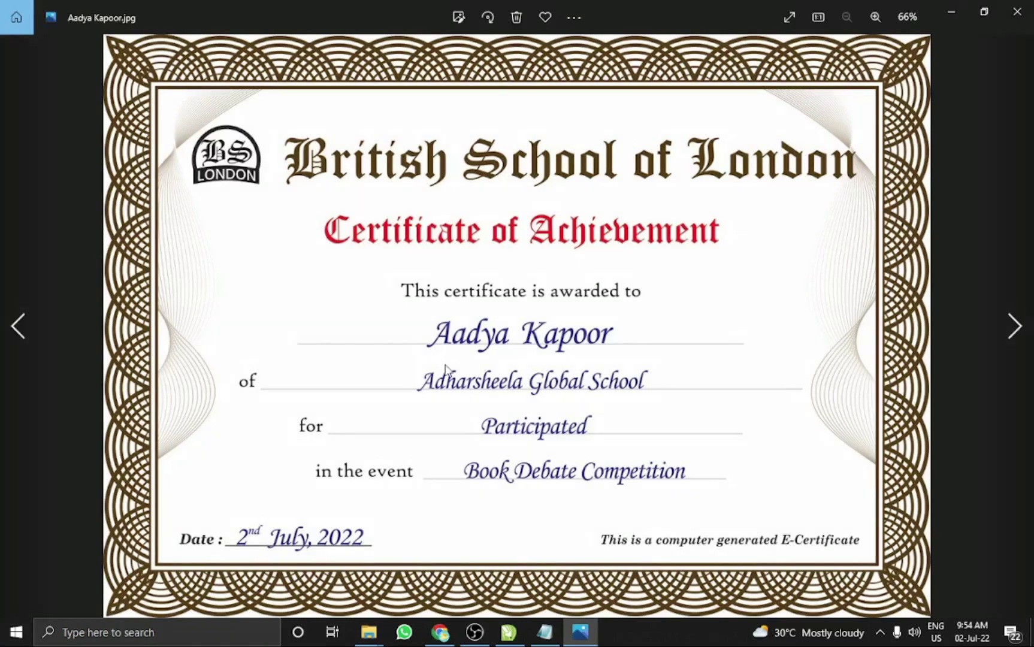
{"action": "left_click", "coordinate": [1017, 12]}
- Examine the recipient-based file names and file details of the JPGs in the Test folder, and close the folder window
{"action": "scroll", "coordinate": [704, 560], "scroll_direction": "down", "scroll_amount": 1}
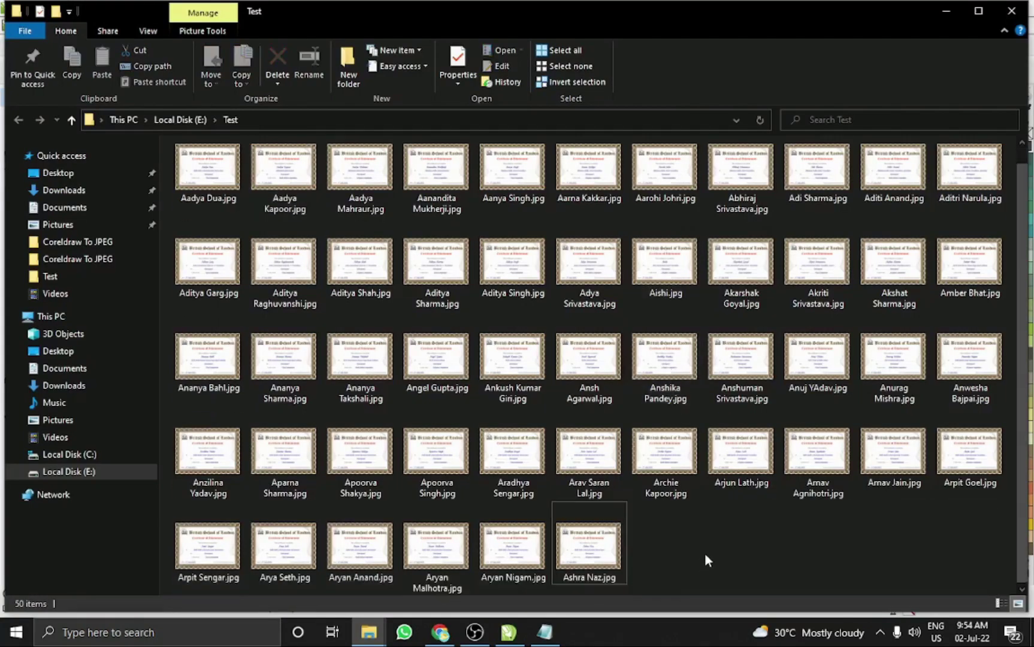
{"action": "scroll", "coordinate": [710, 550], "scroll_direction": "up", "scroll_amount": 1}
{"action": "scroll", "coordinate": [709, 548], "scroll_direction": "down", "scroll_amount": 1}
{"action": "scroll", "coordinate": [710, 557], "scroll_direction": "up", "scroll_amount": 1}
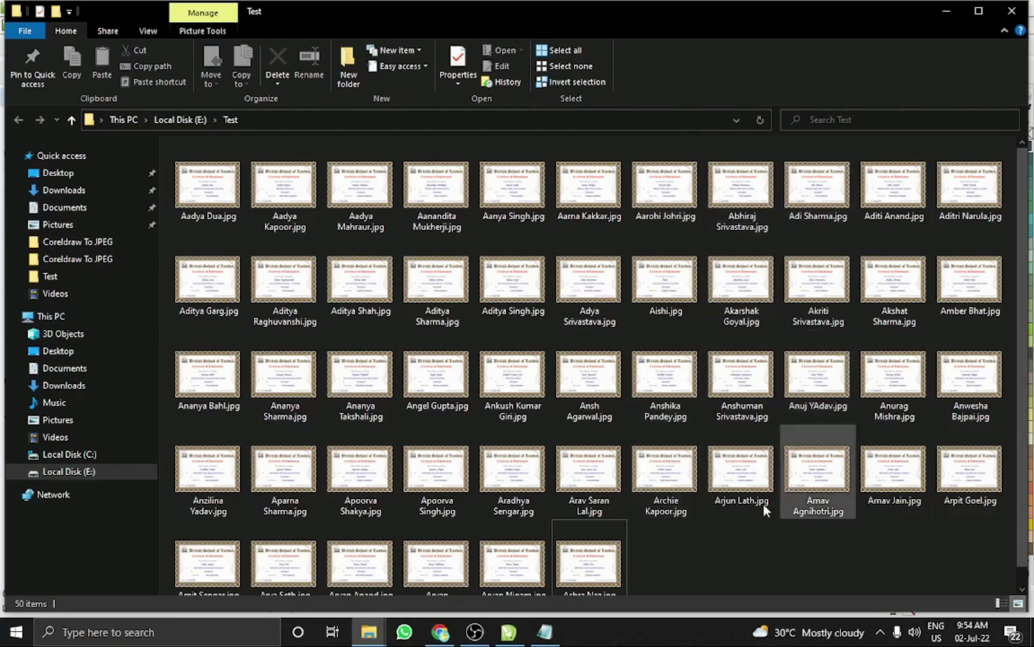
{"action": "left_click", "coordinate": [684, 475]}
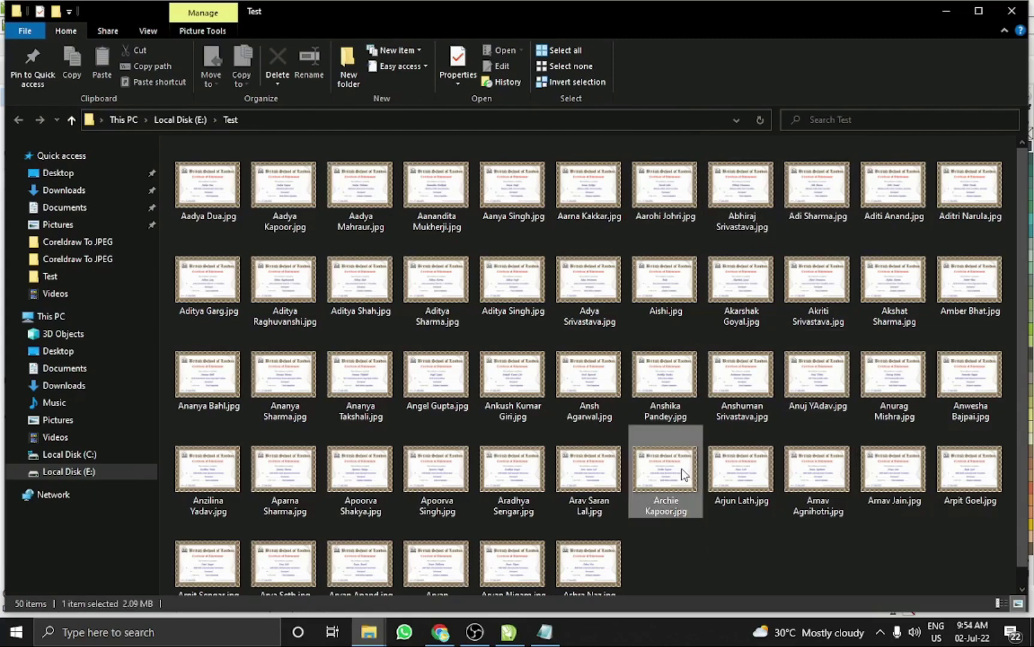
{"action": "left_click", "coordinate": [718, 549]}
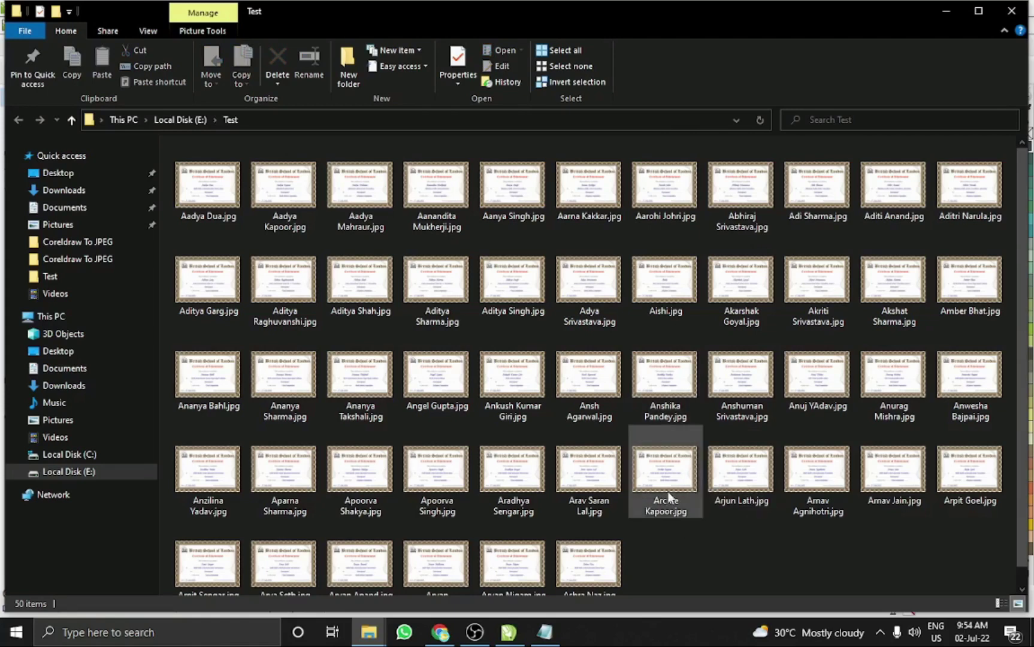
{"action": "mouse_move", "coordinate": [656, 486]}
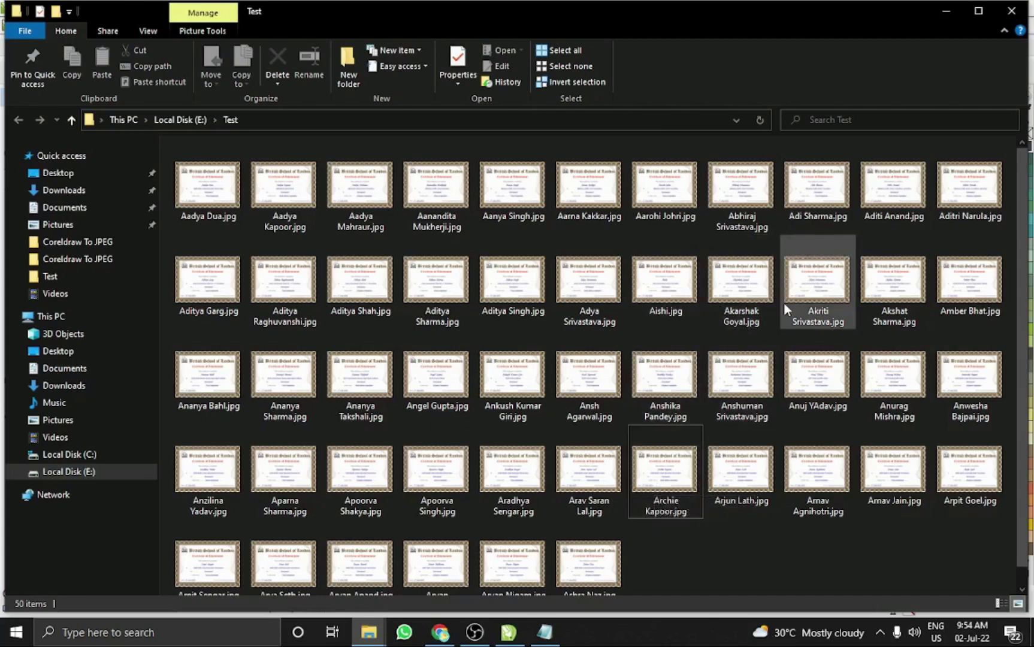
{"action": "mouse_move", "coordinate": [783, 302]}
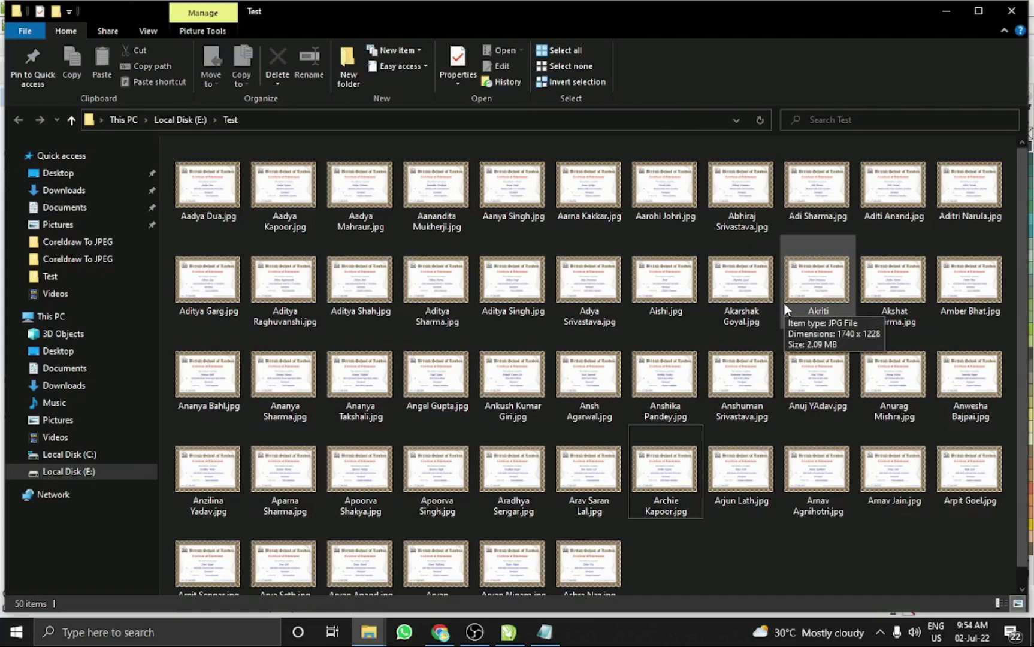
{"action": "left_click", "coordinate": [1011, 13]}
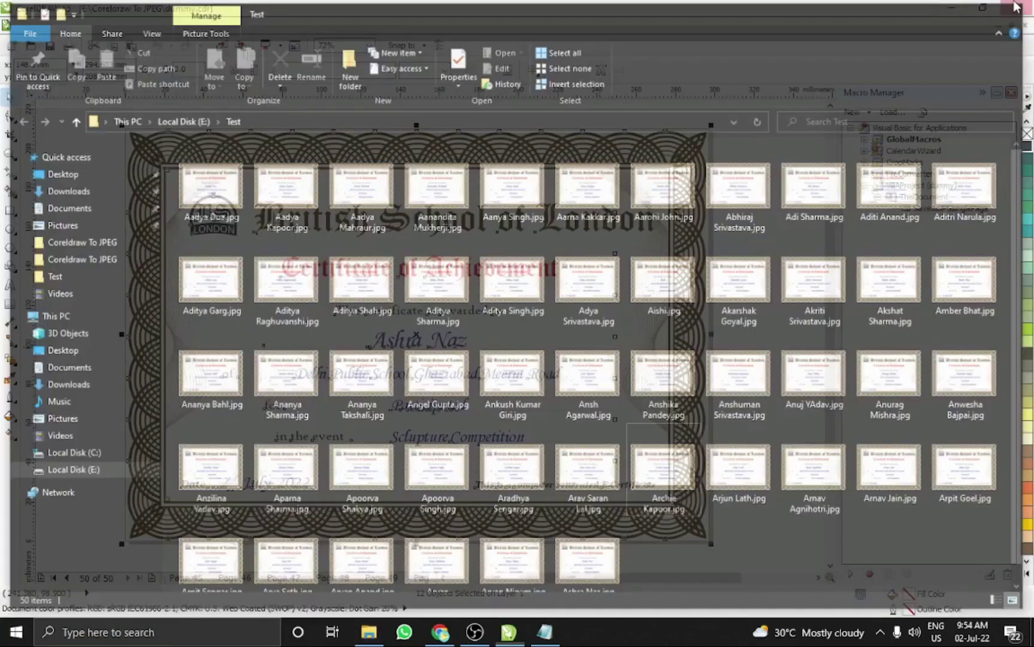